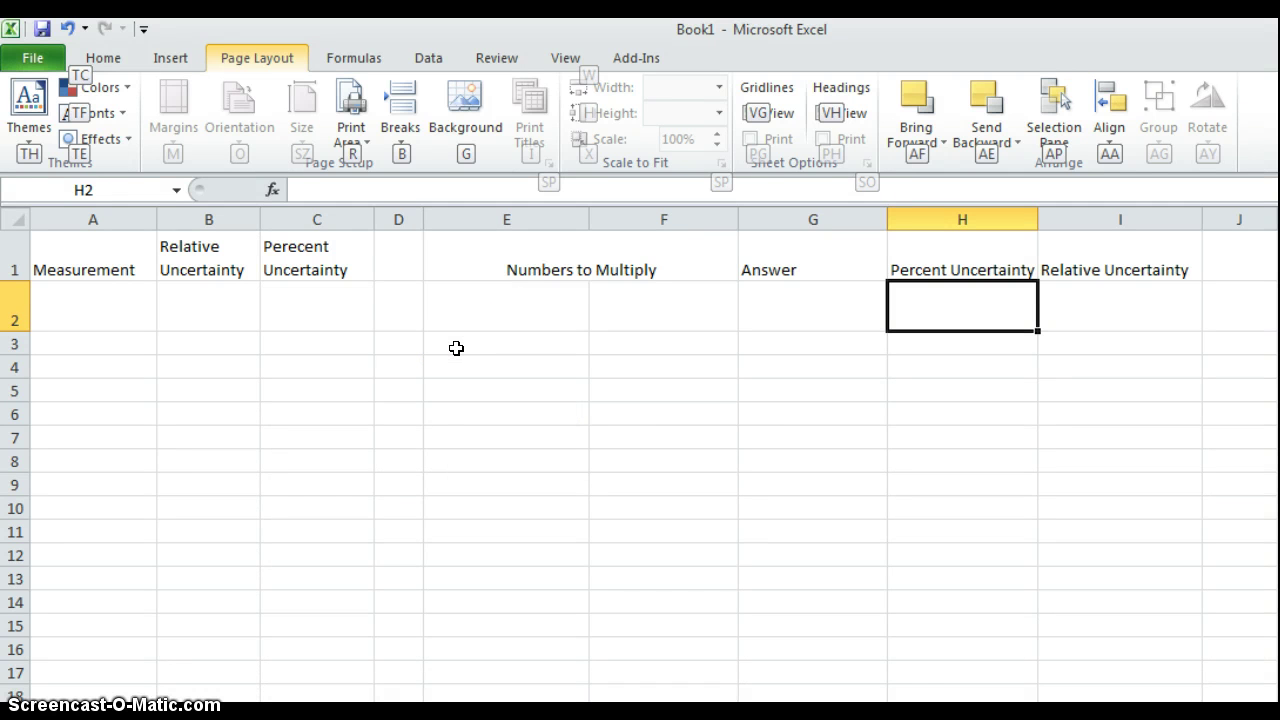
- Review the Measurement, Relative Uncertainty and Perecent Uncertainty column headings and their first cells
click(90, 318)
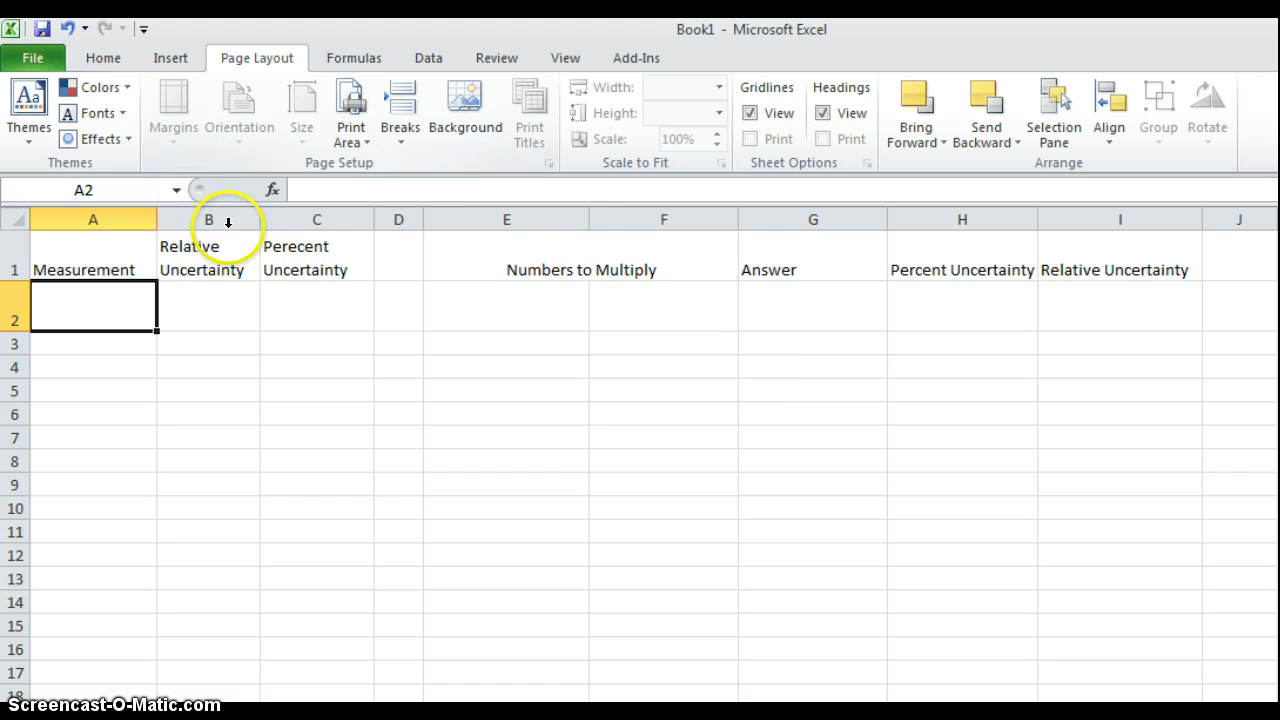
click(127, 249)
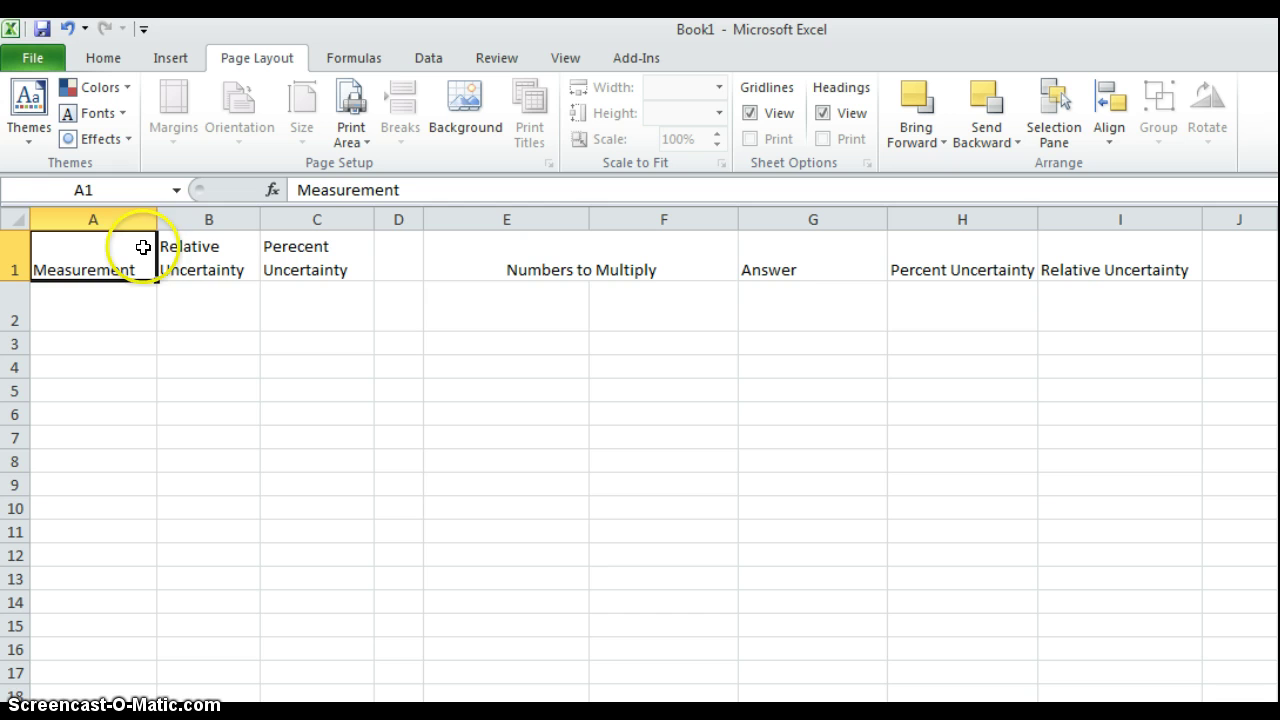
click(227, 258)
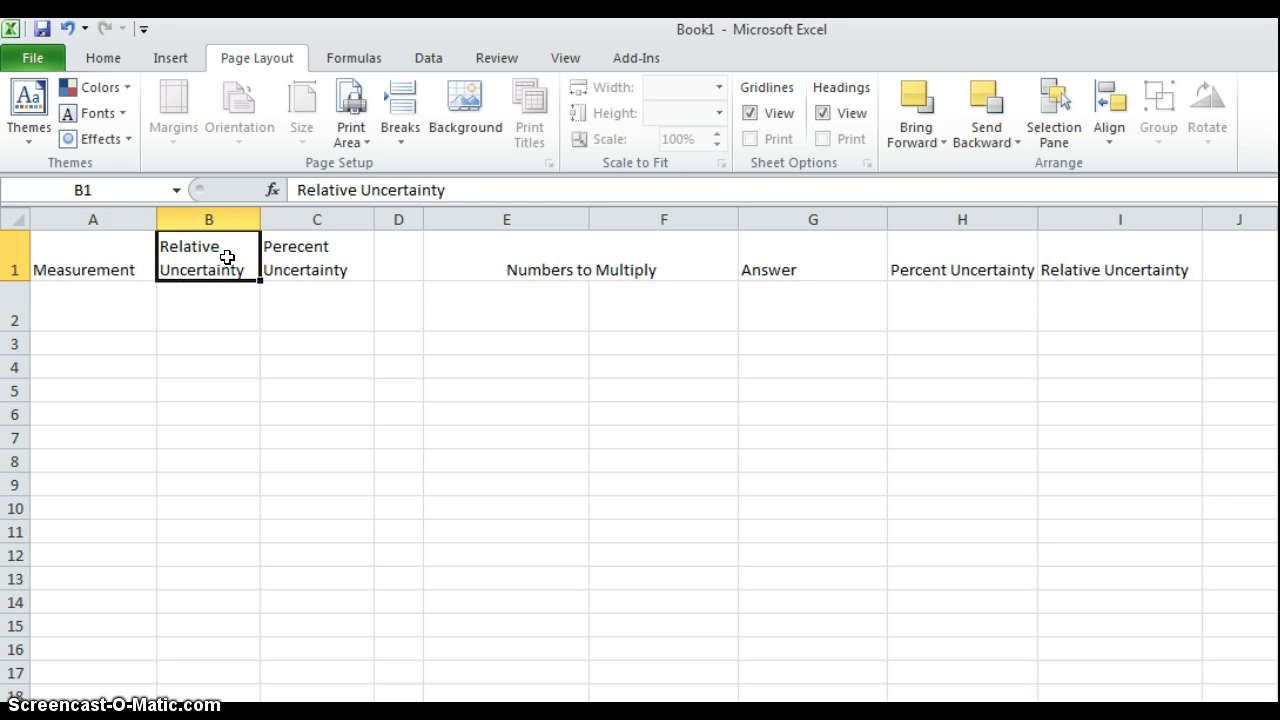
click(331, 271)
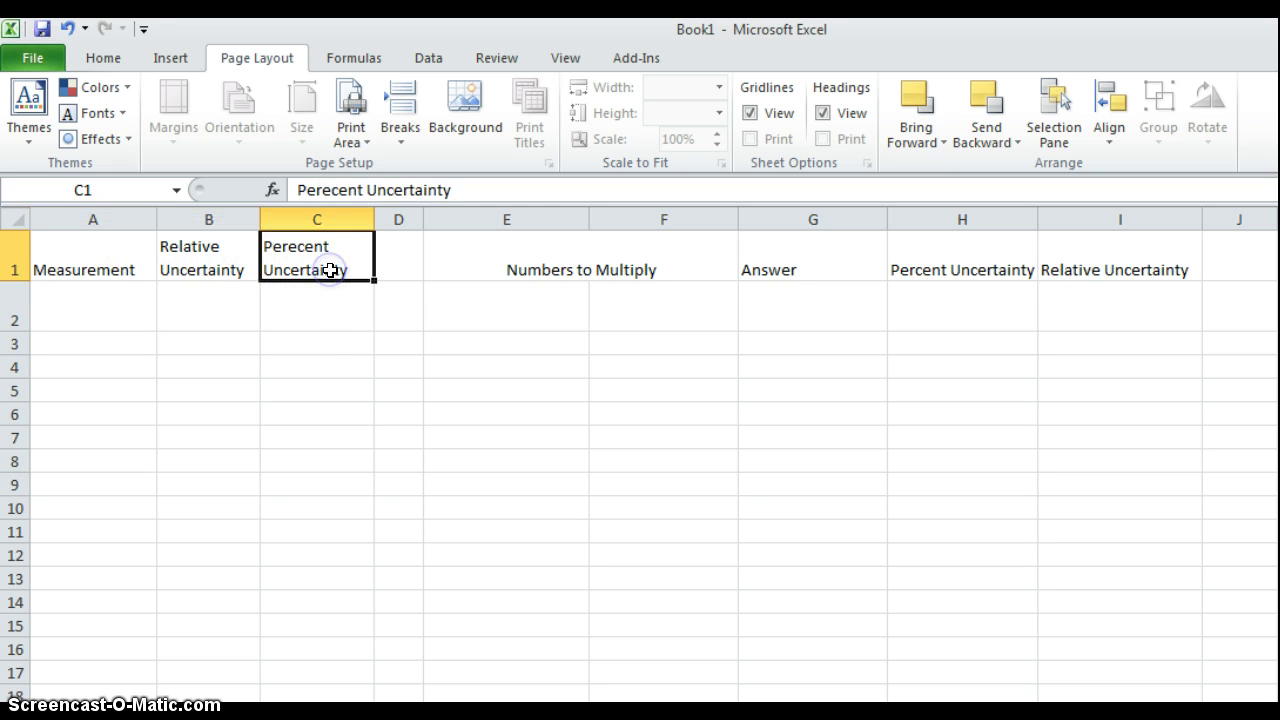
click(322, 320)
click(246, 314)
click(120, 304)
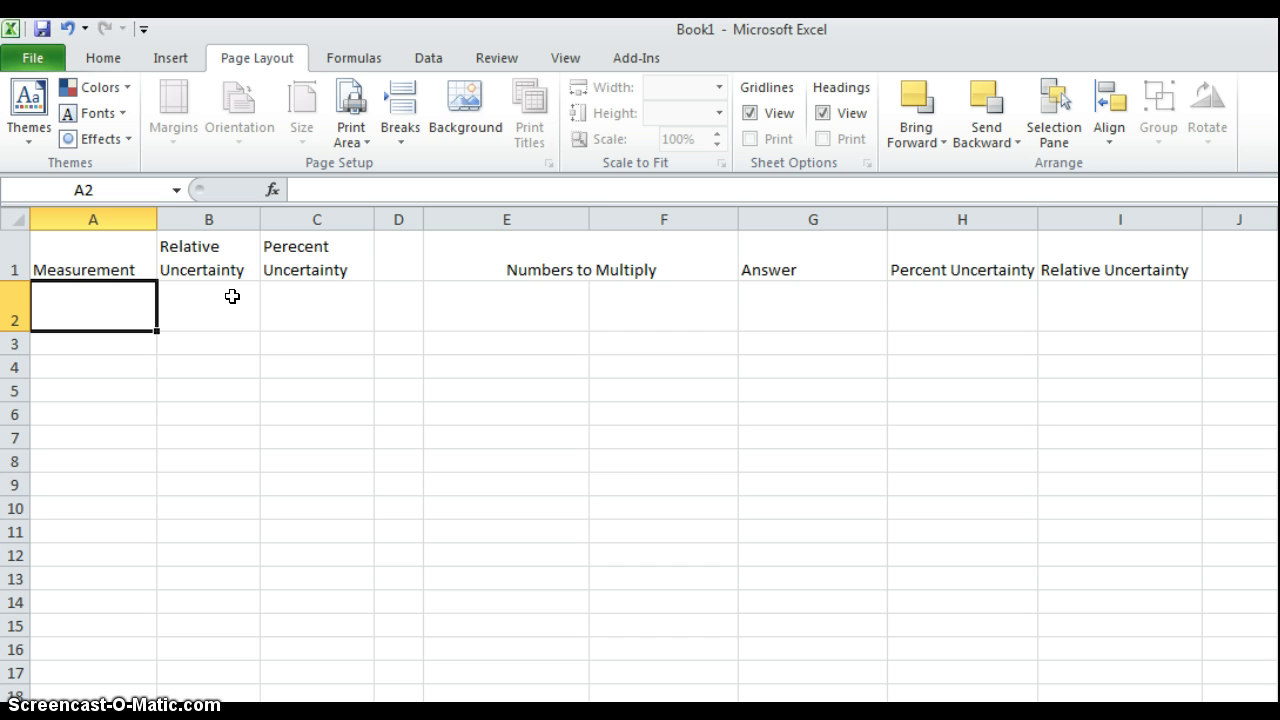
click(278, 292)
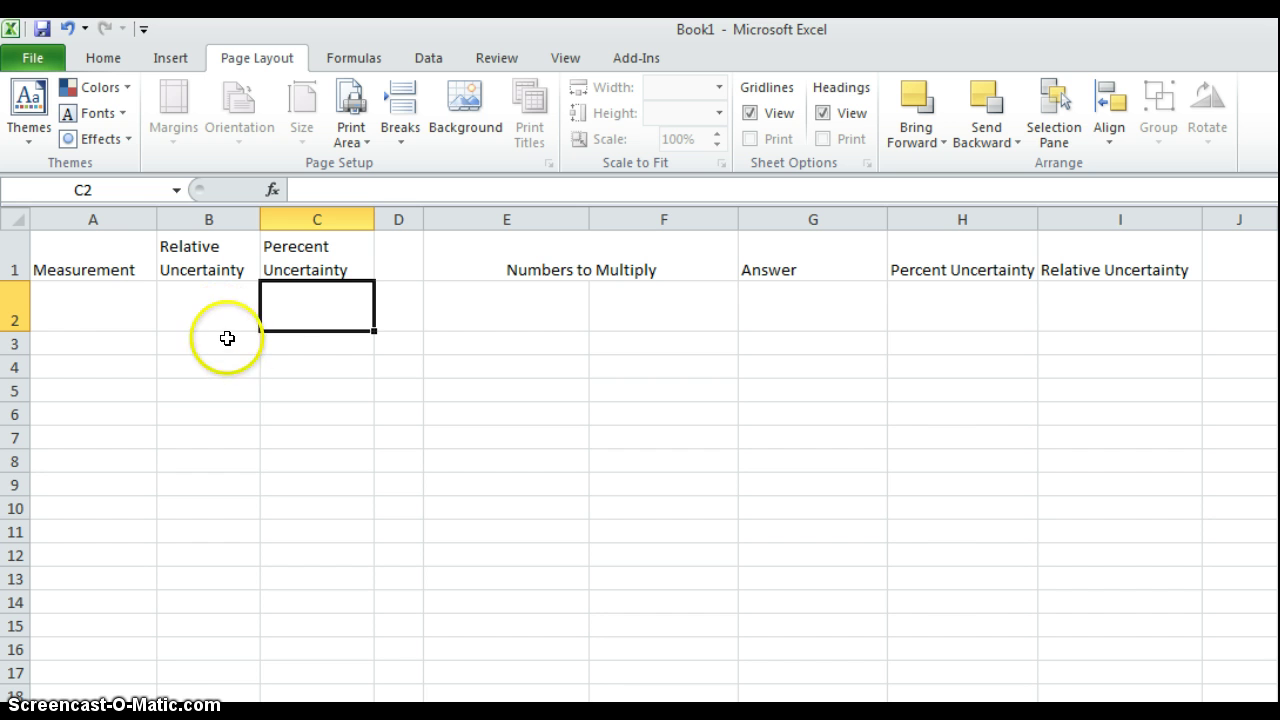
click(103, 312)
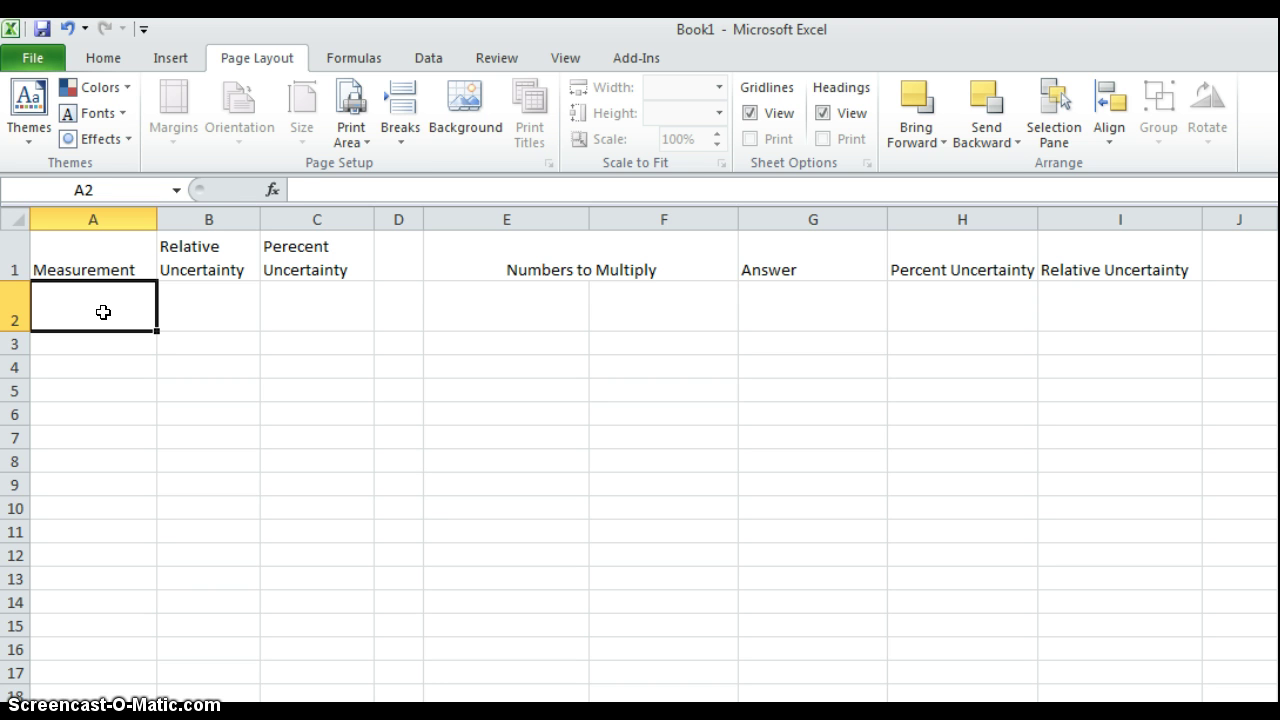
- Enter the measurements 14.01, 35.45 and 12.01 into A2:A4
text(14.01)
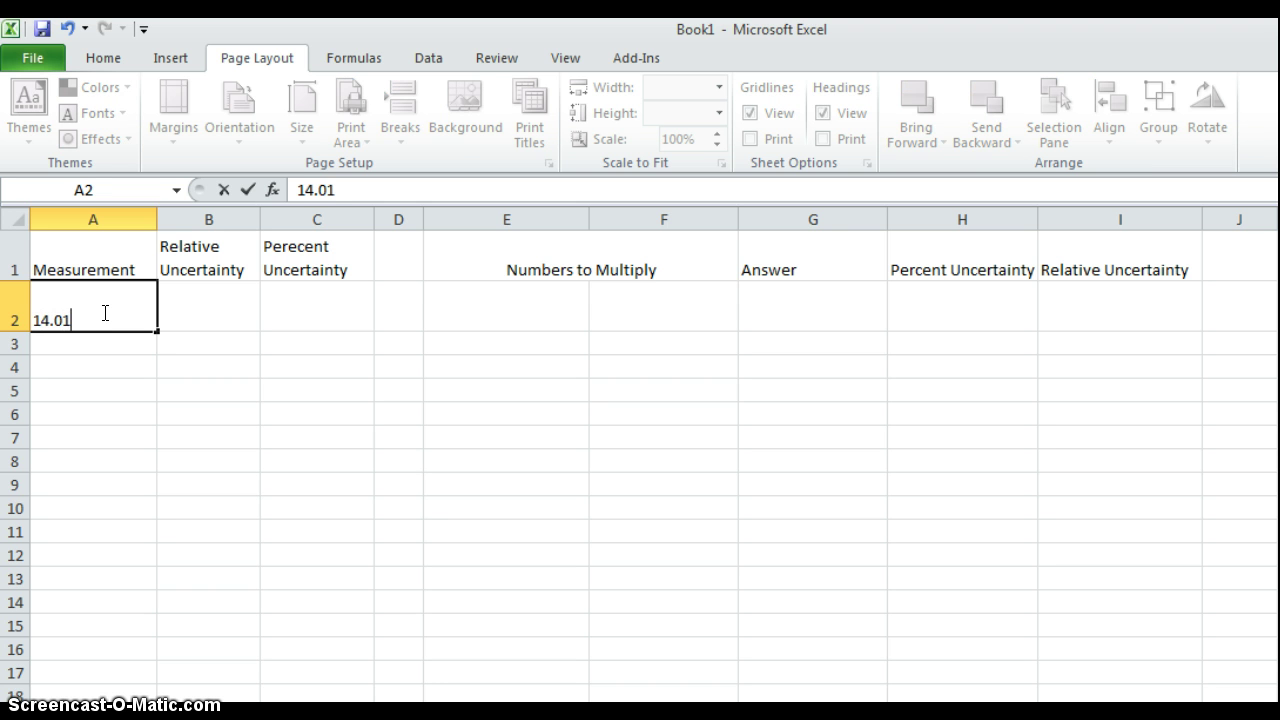
click(114, 347)
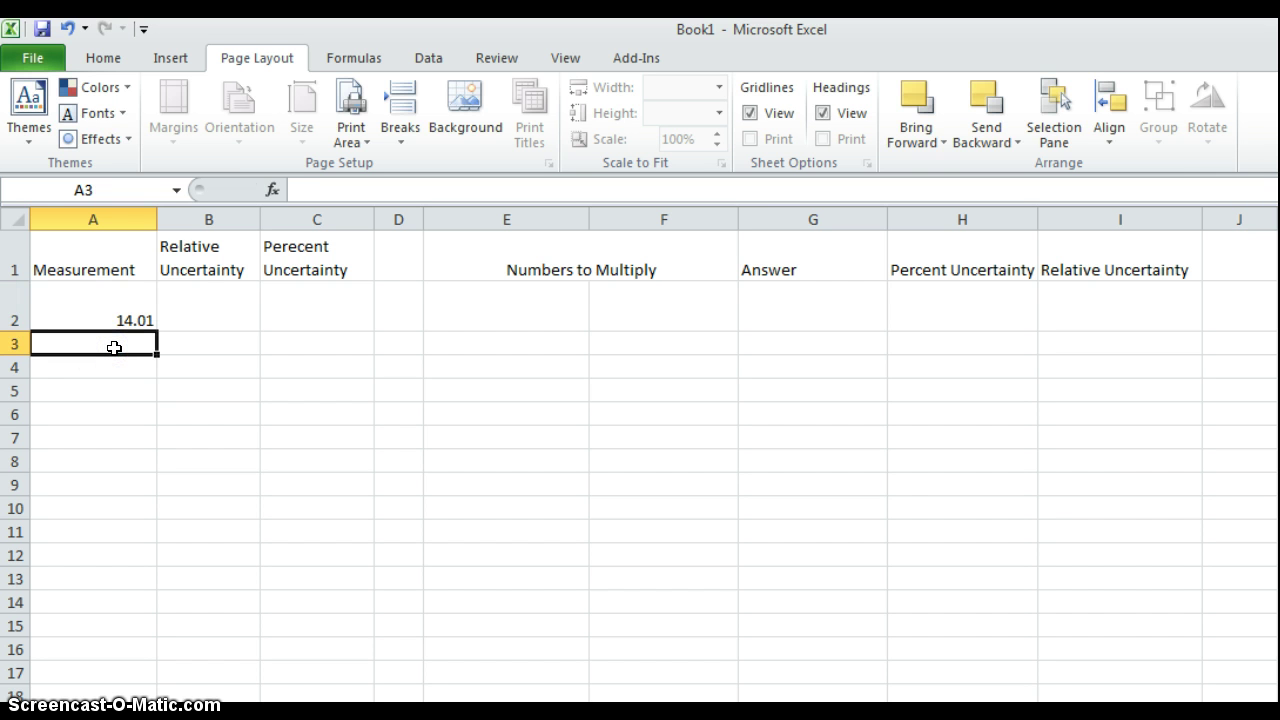
text(35.45)
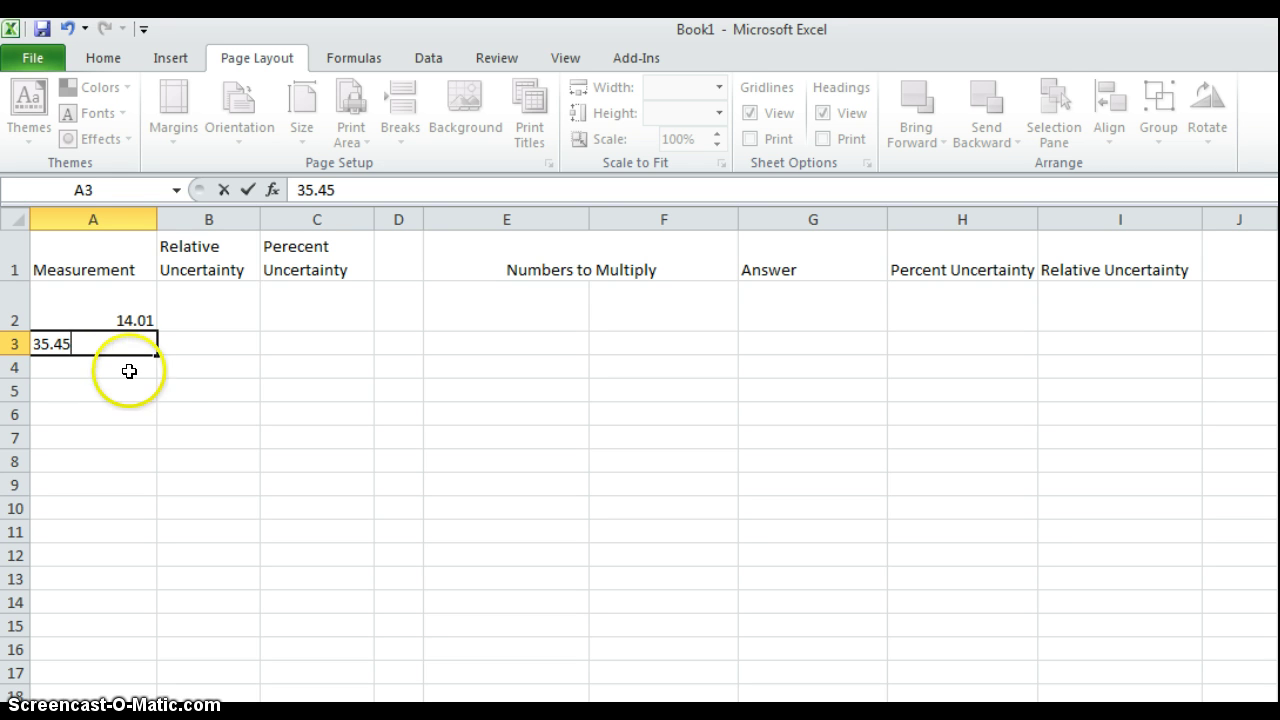
click(127, 367)
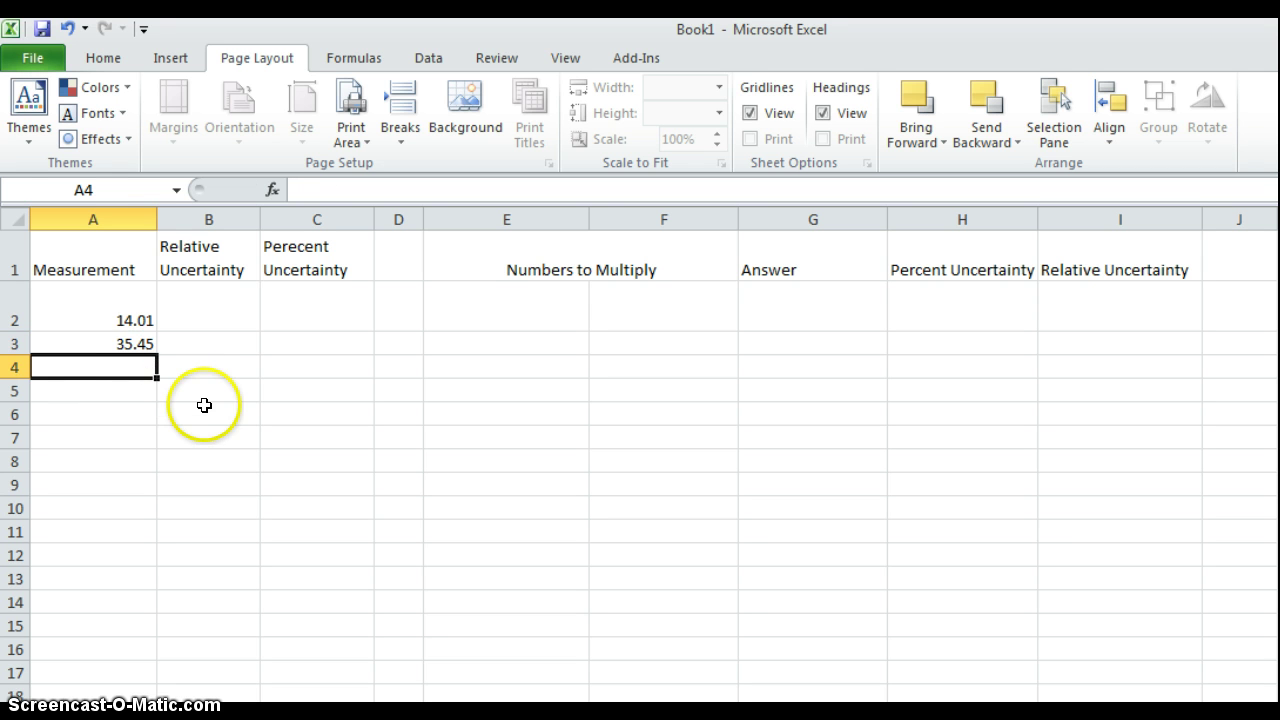
text(12.01)
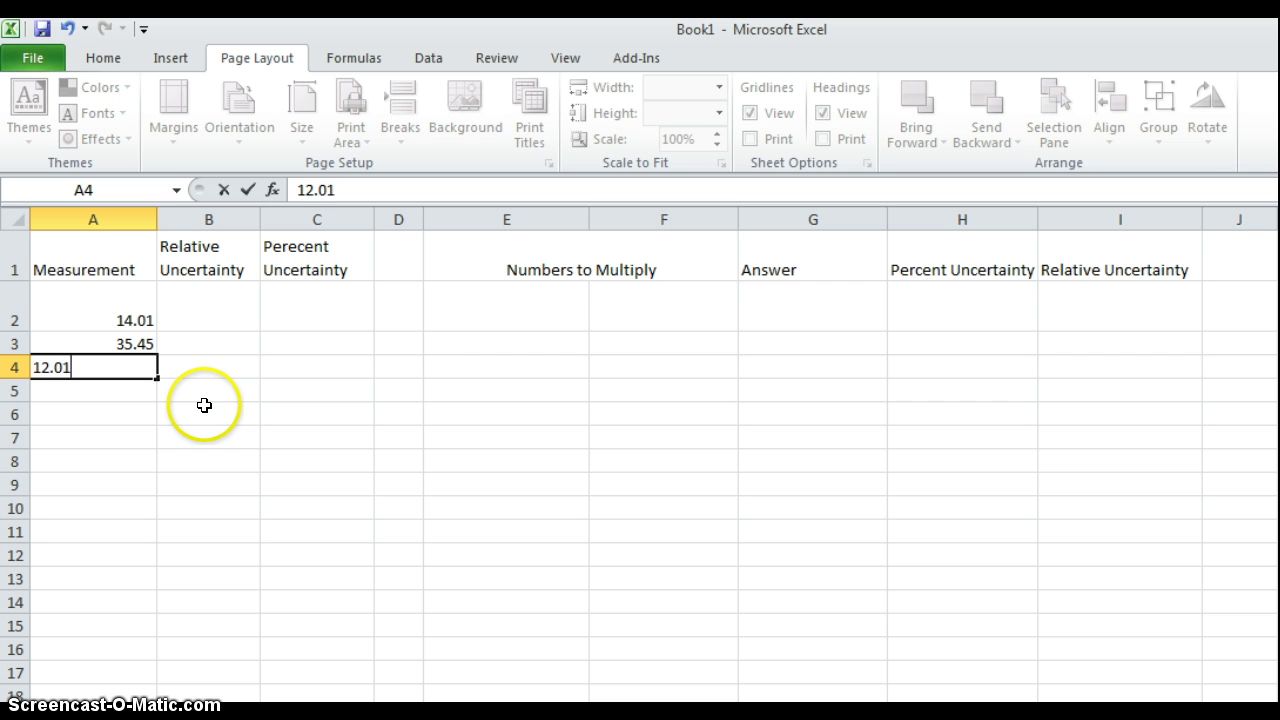
click(185, 372)
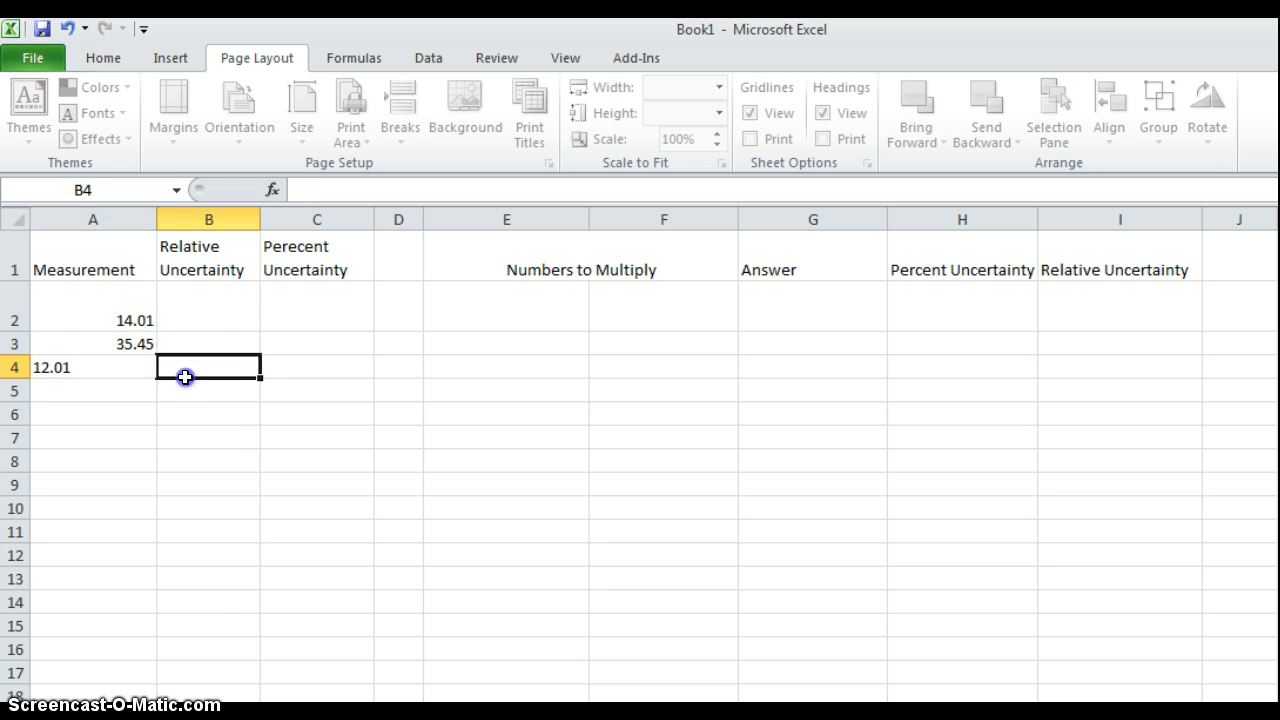
- Enter a relative uncertainty of 0.01 into each of B2:B4
click(234, 318)
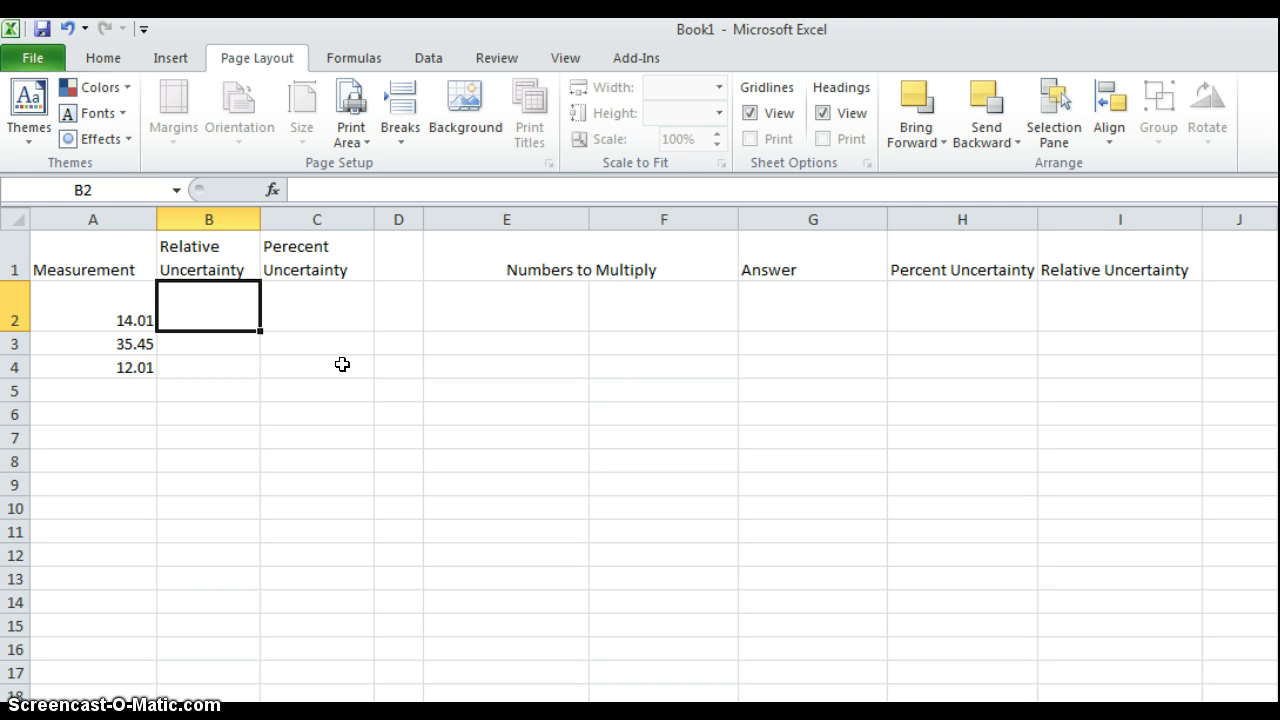
text(.)
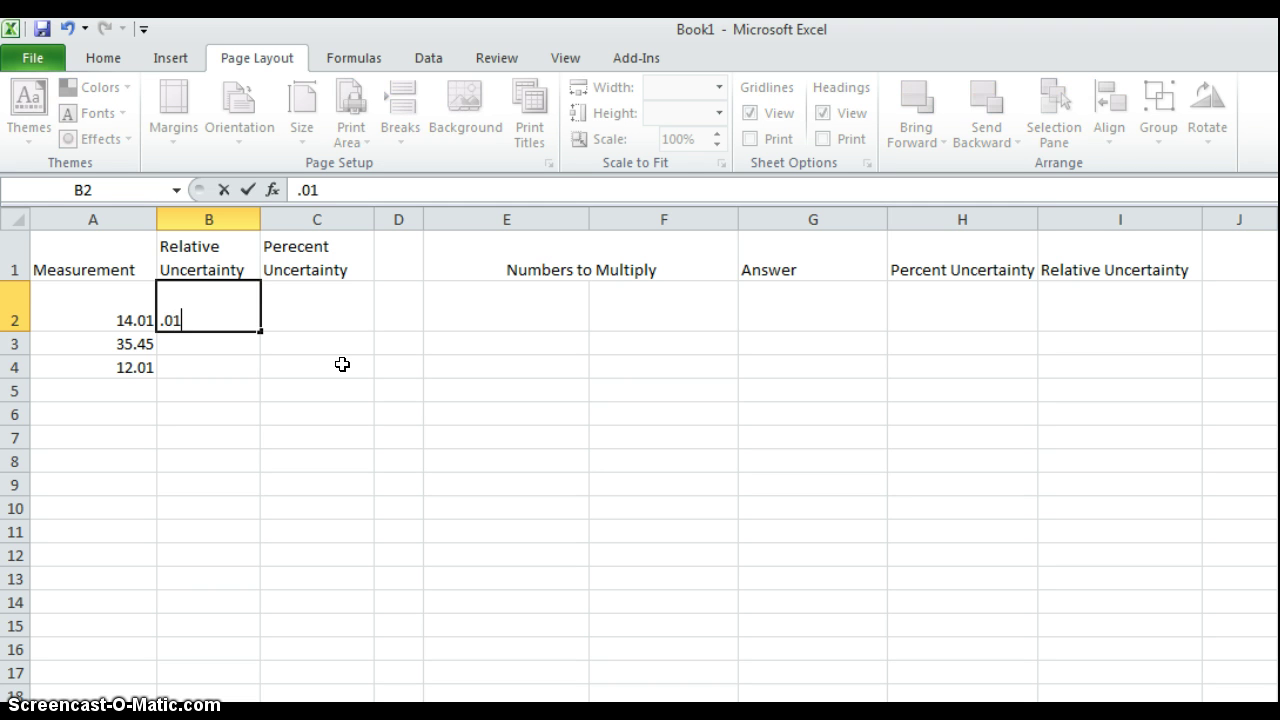
text(01)
click(229, 343)
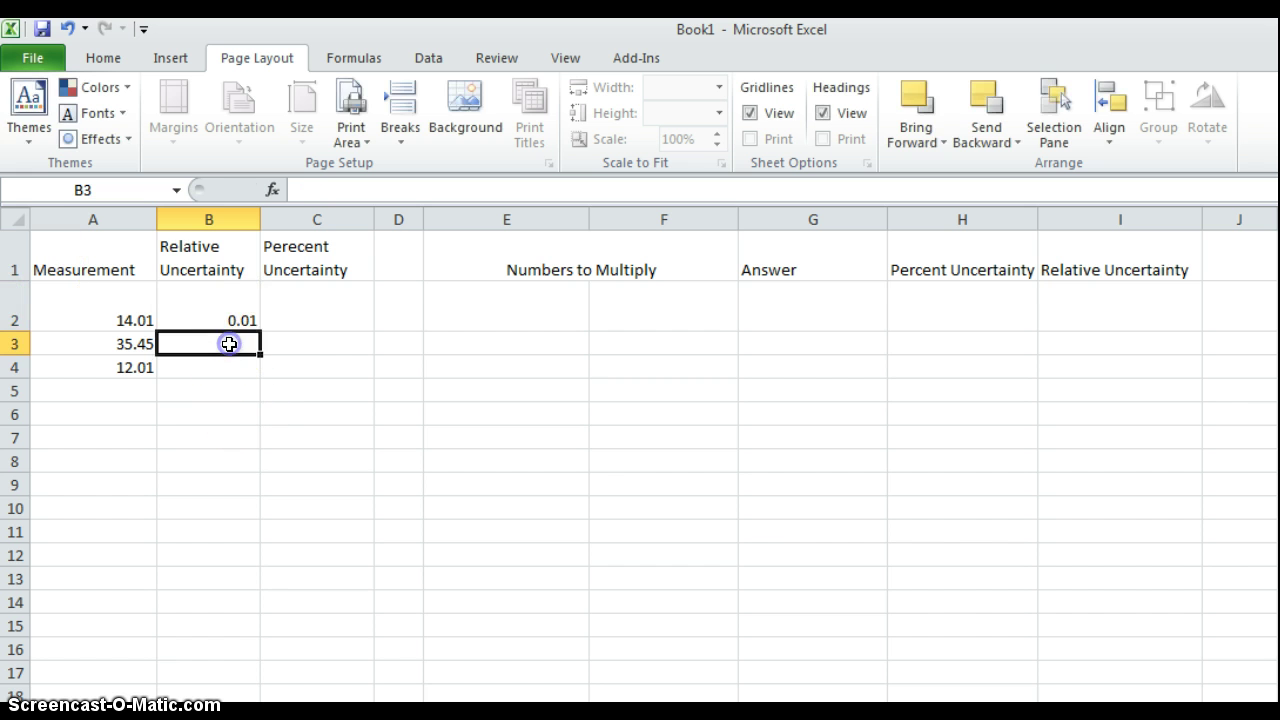
text(.01)
click(243, 371)
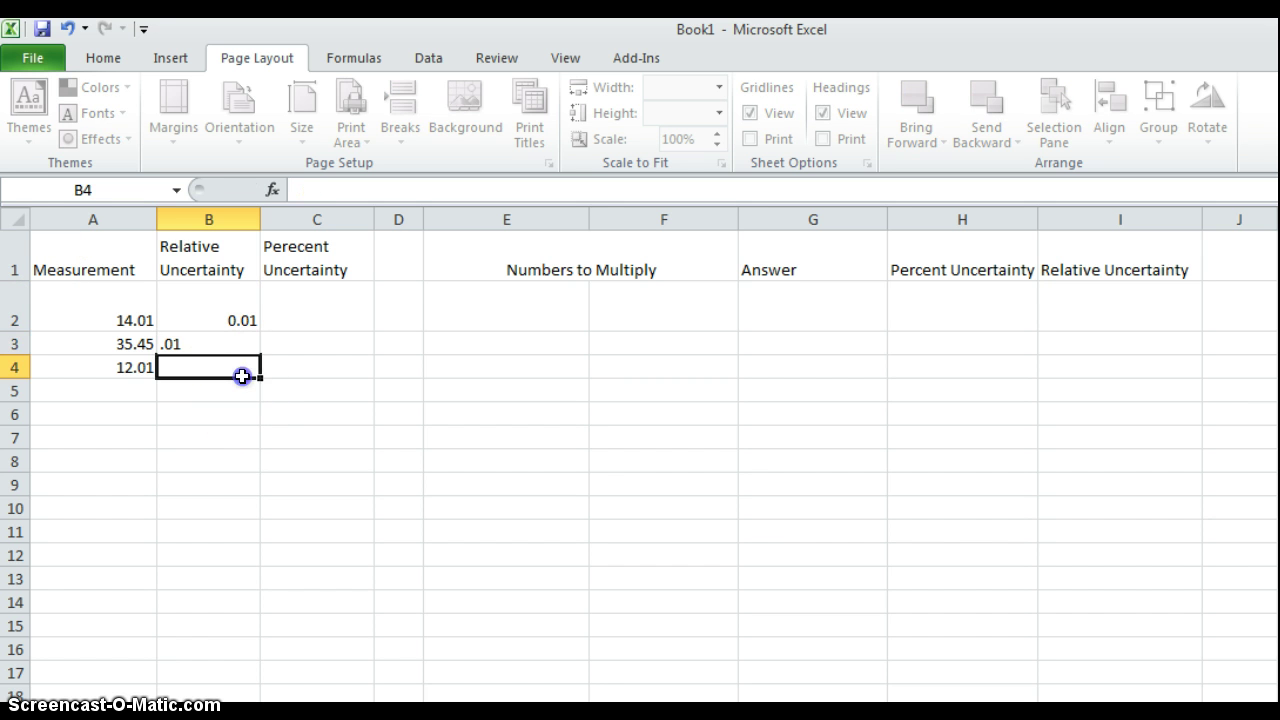
text(.01)
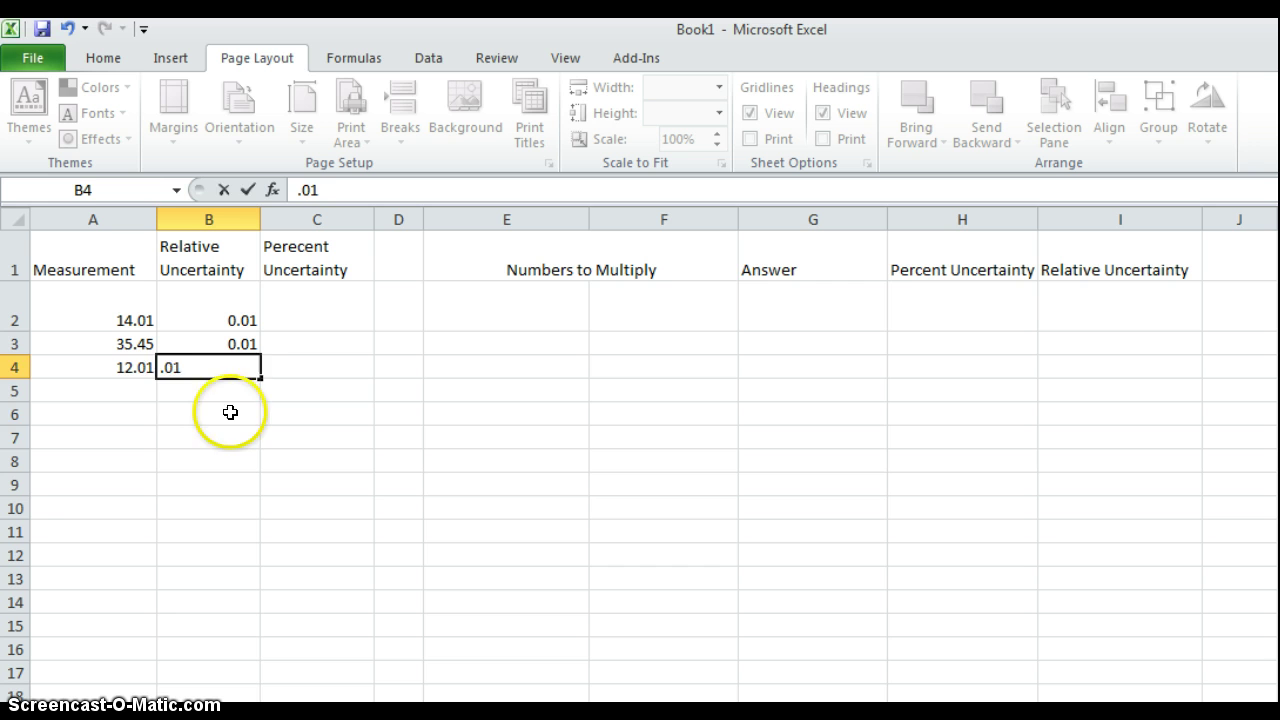
click(229, 410)
click(137, 432)
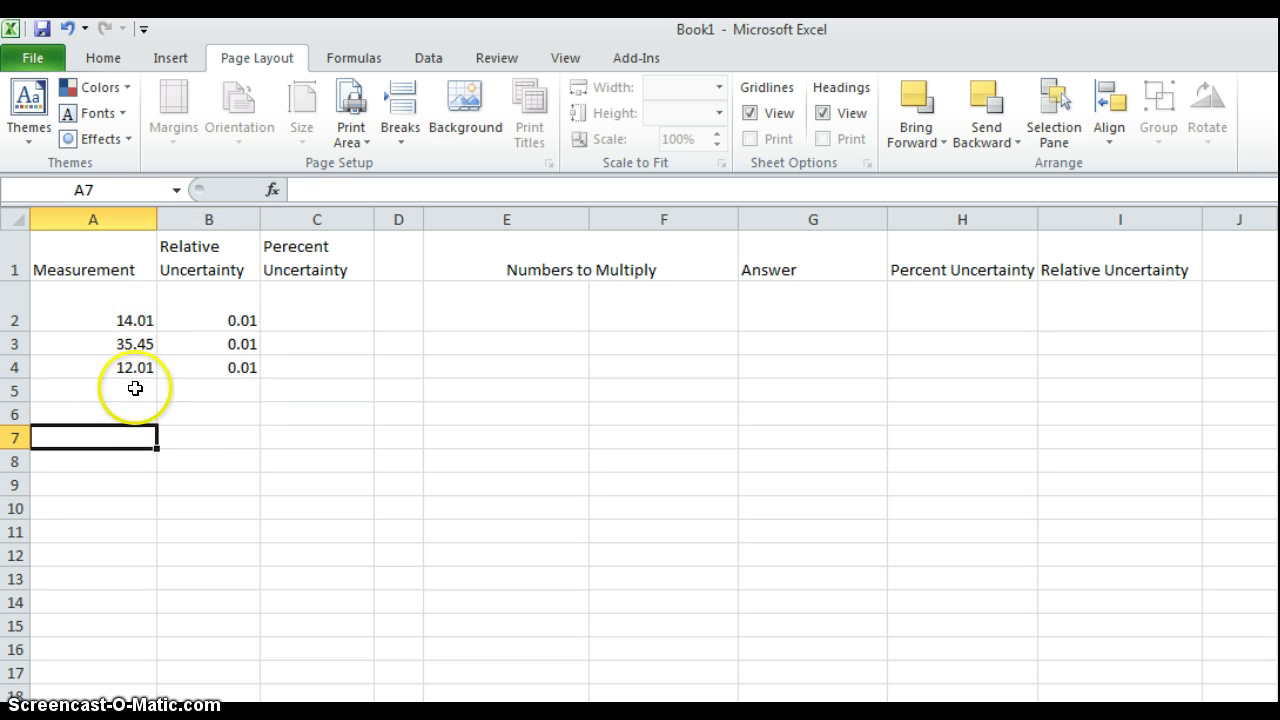
click(217, 428)
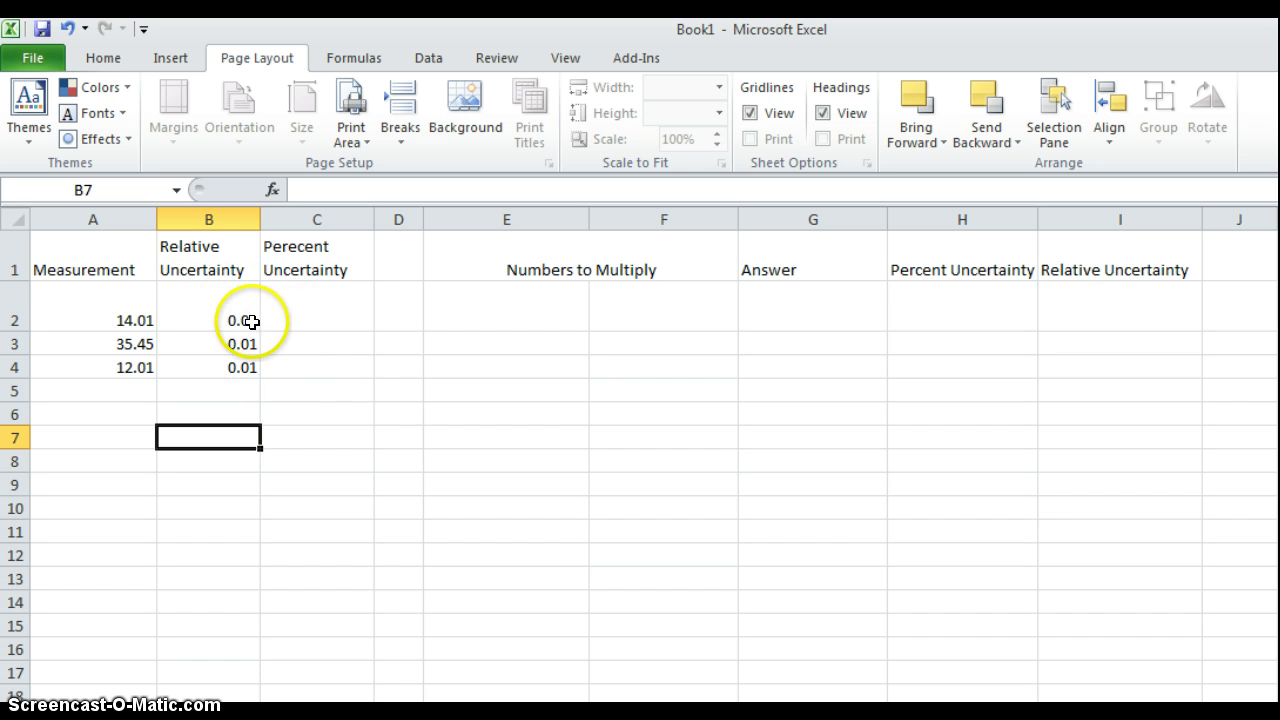
- Put the formula =B2/A2*100 in C2, giving a percent uncertainty of 0.071377587
click(316, 334)
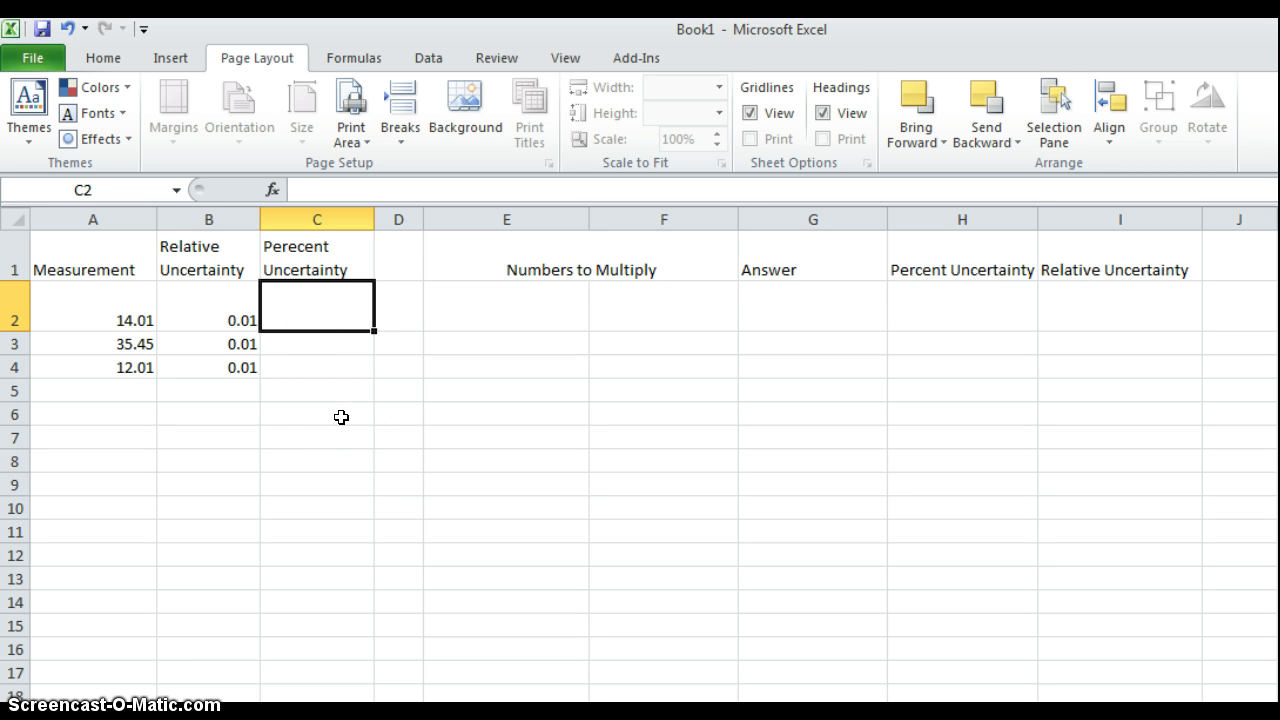
text(=)
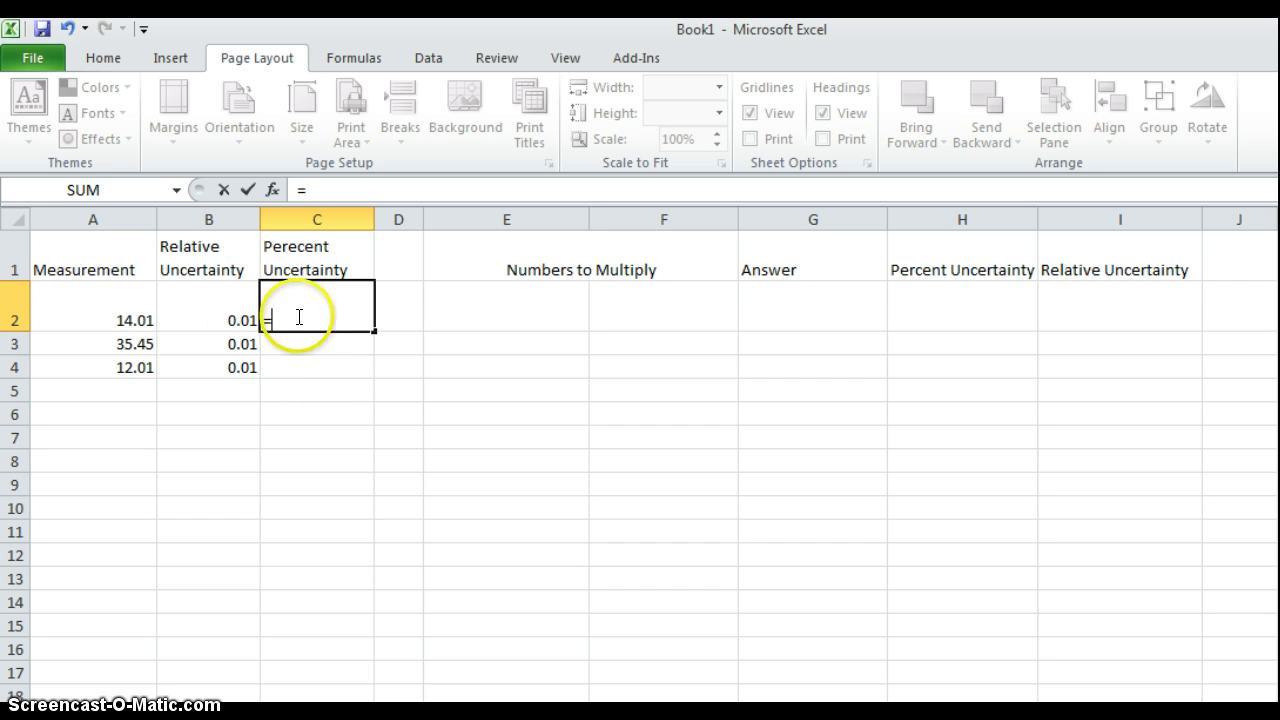
click(224, 311)
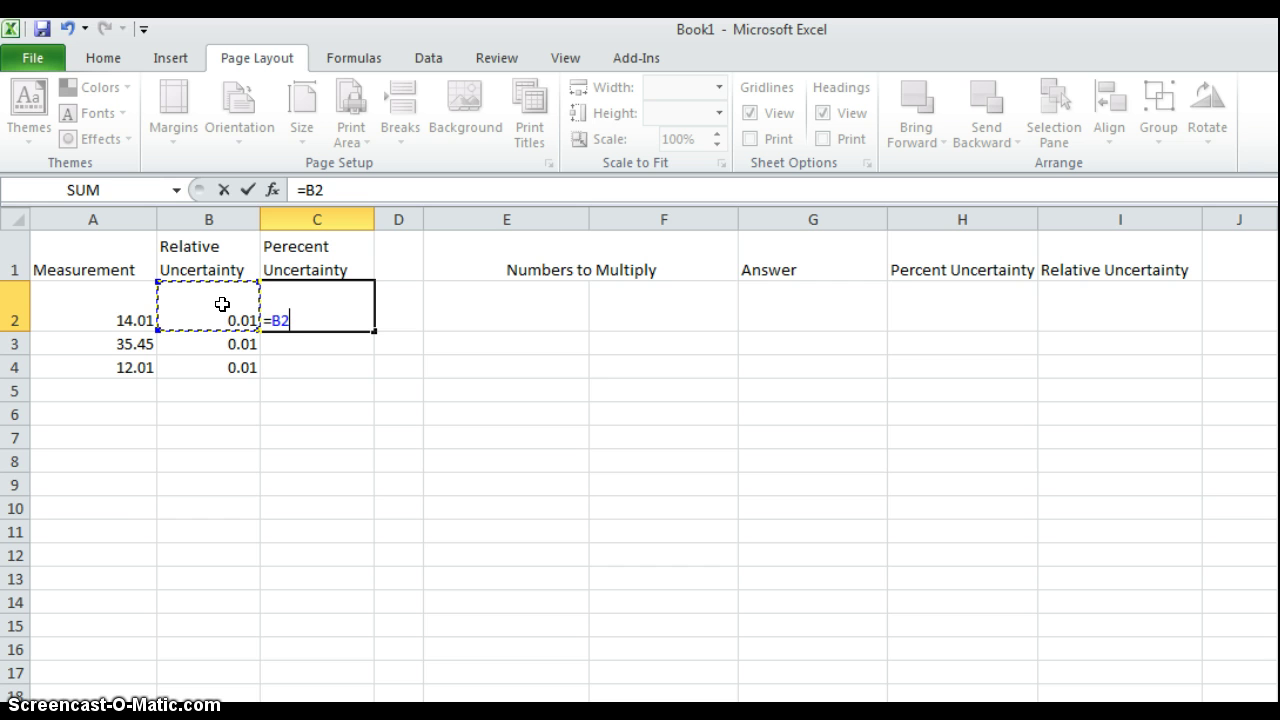
click(129, 309)
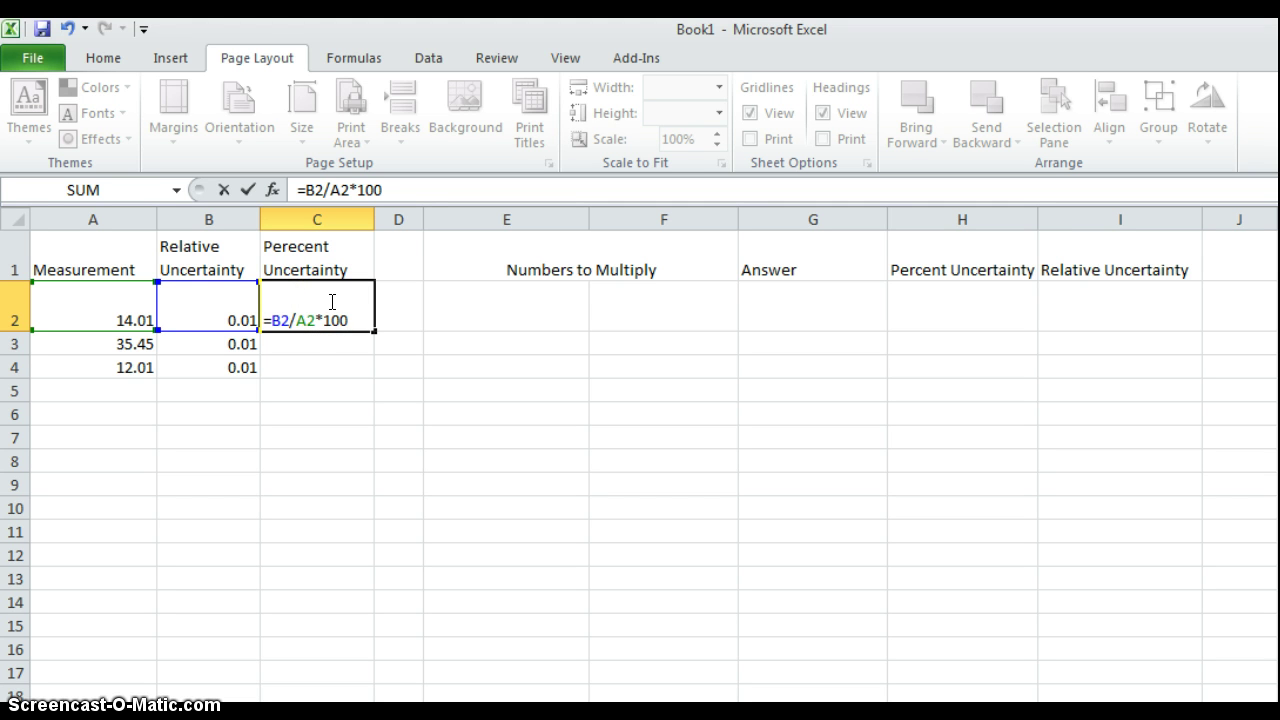
key(Return)
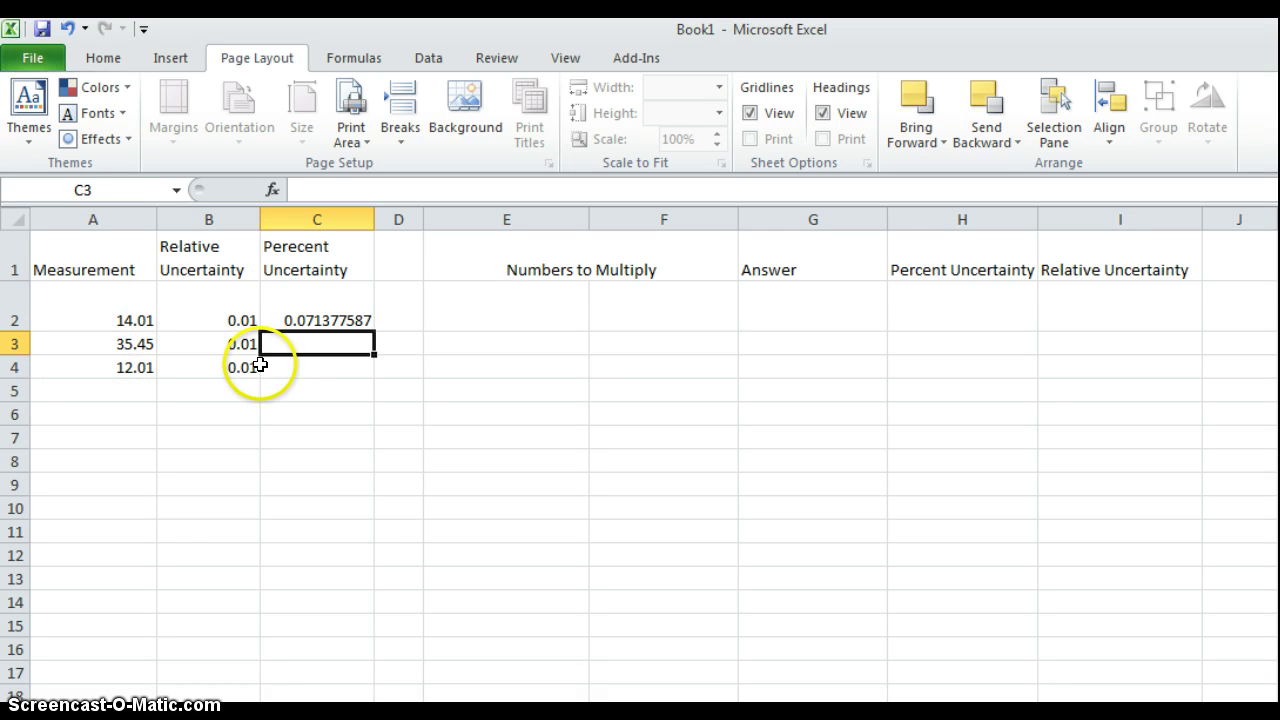
click(337, 310)
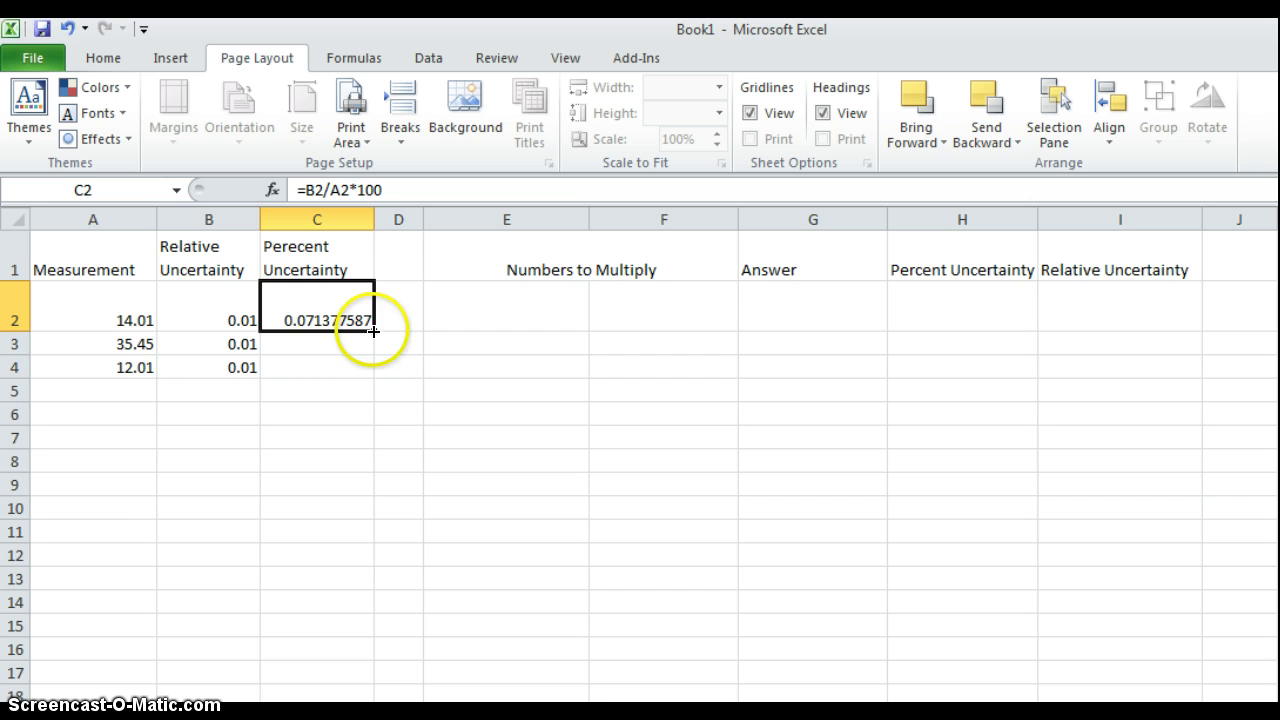
- Fill the C2 formula down to C4, giving 0.028208745 and 0.083263947
drag(372, 330, 371, 378)
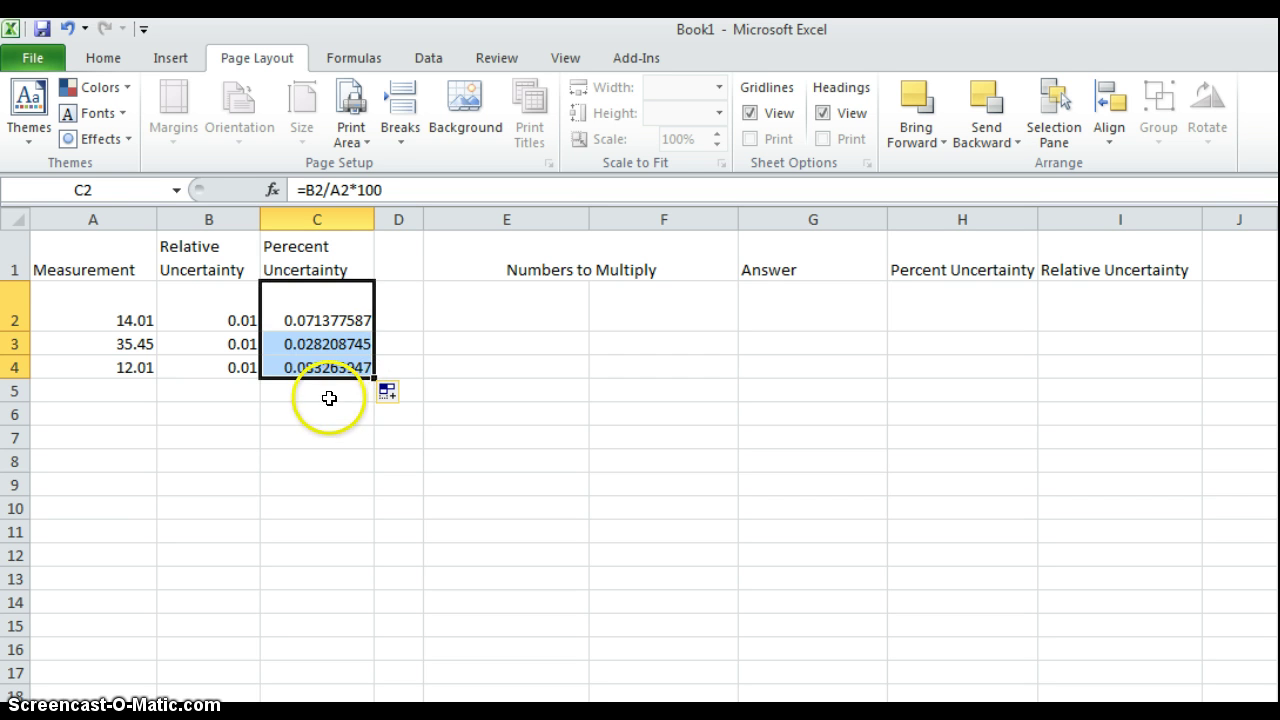
click(328, 393)
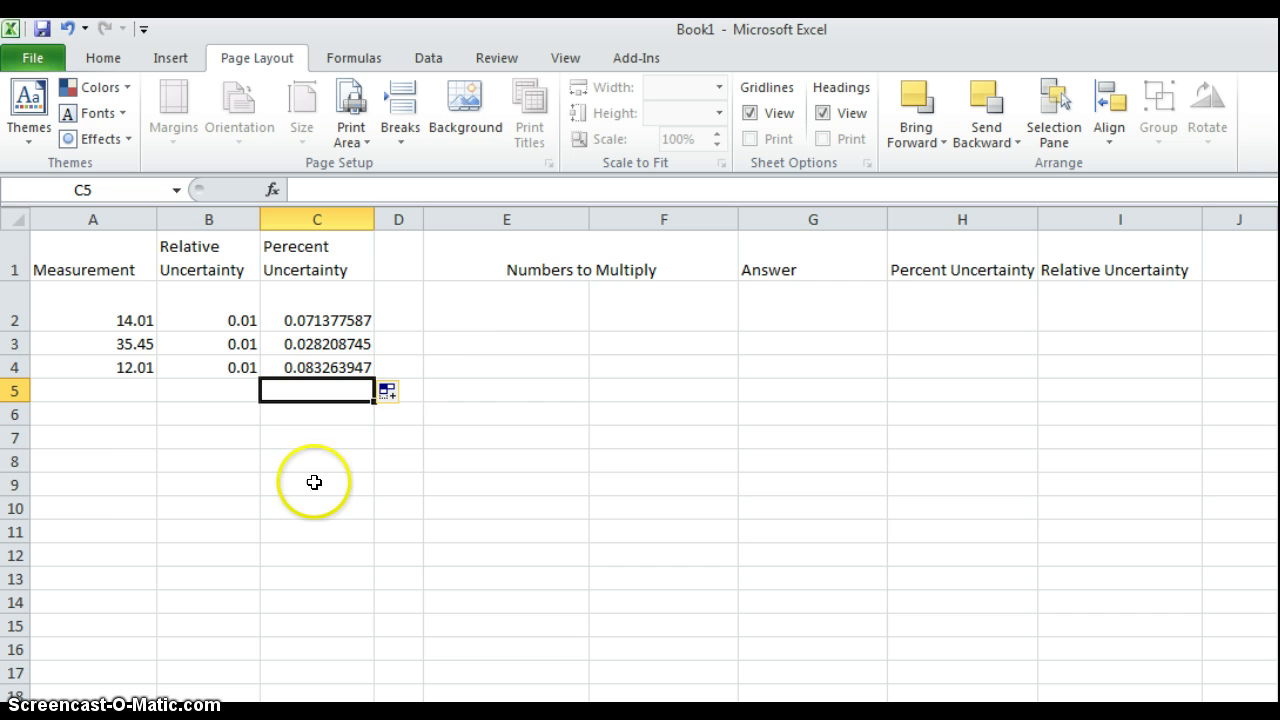
- Copy the first measurement 14.01 from A2 into E2 under Numbers to Multiply
click(520, 318)
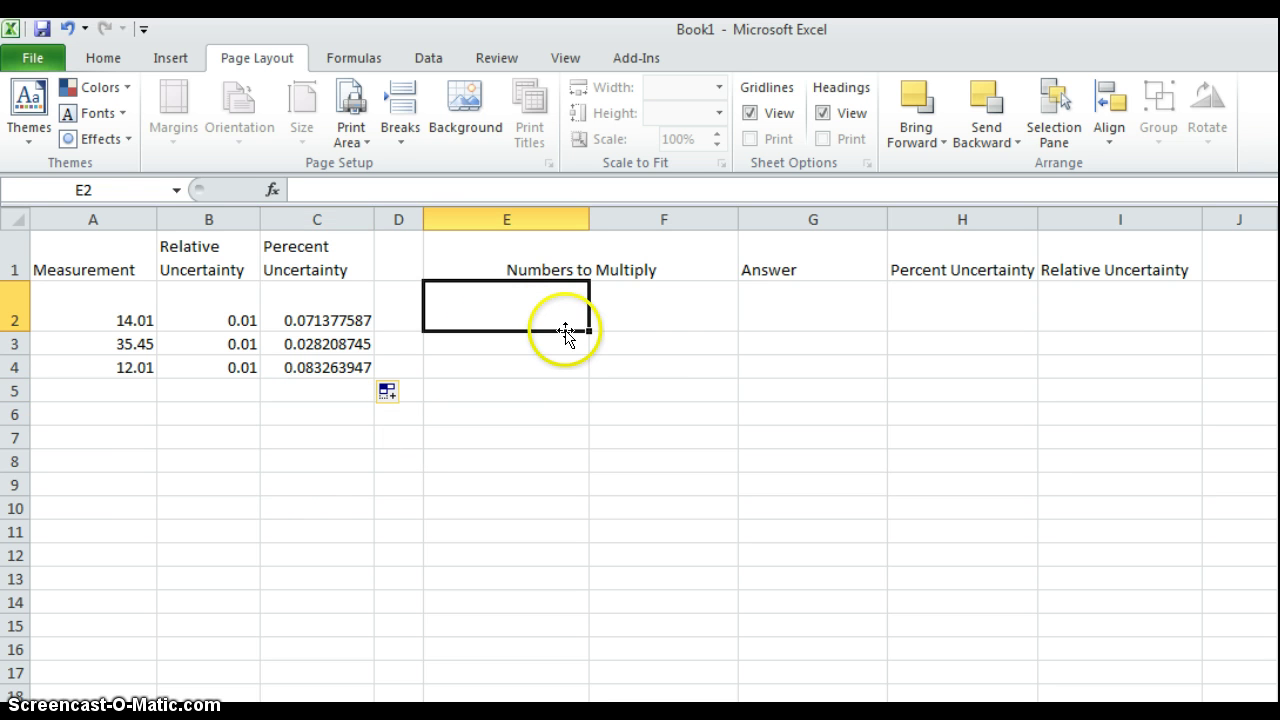
click(664, 323)
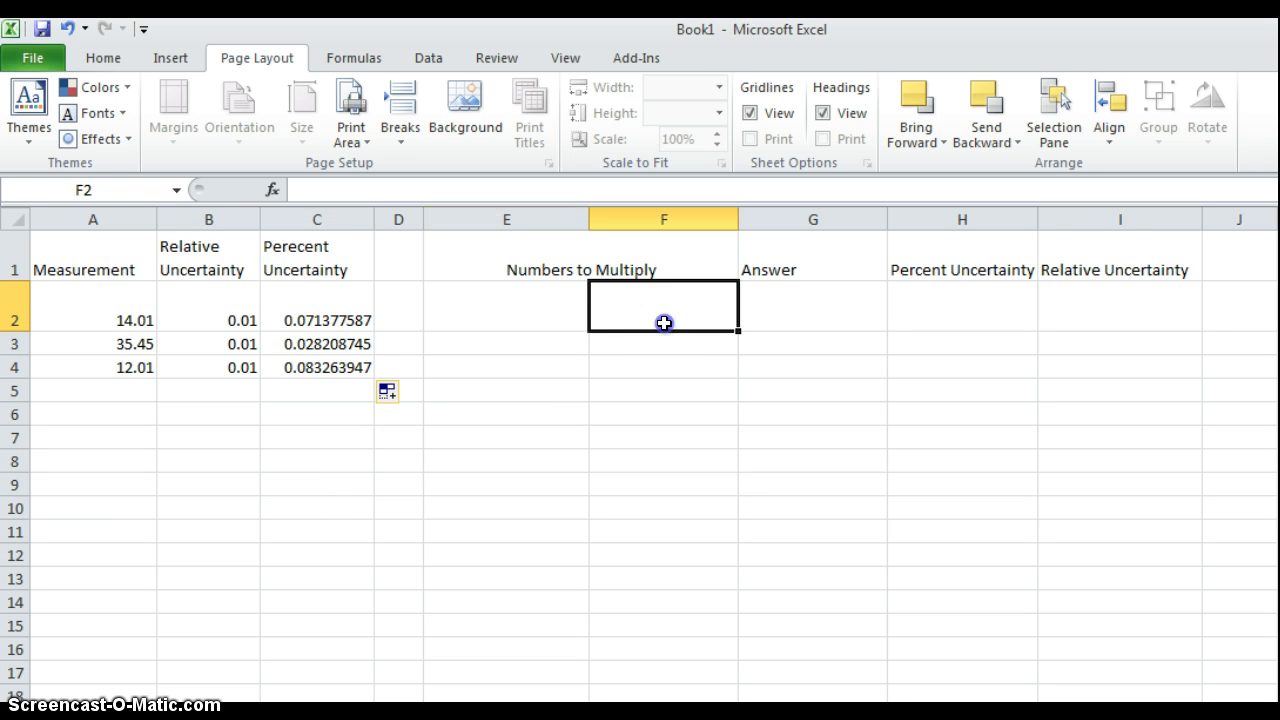
click(540, 320)
click(610, 322)
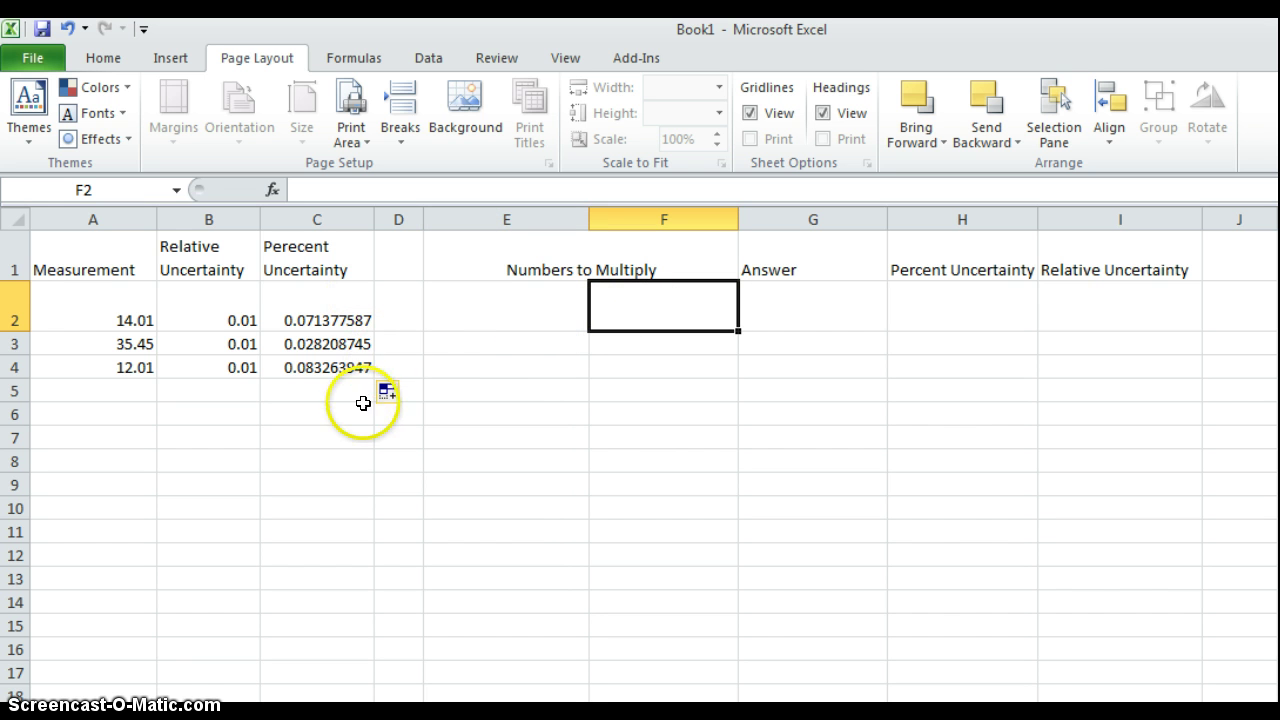
click(541, 320)
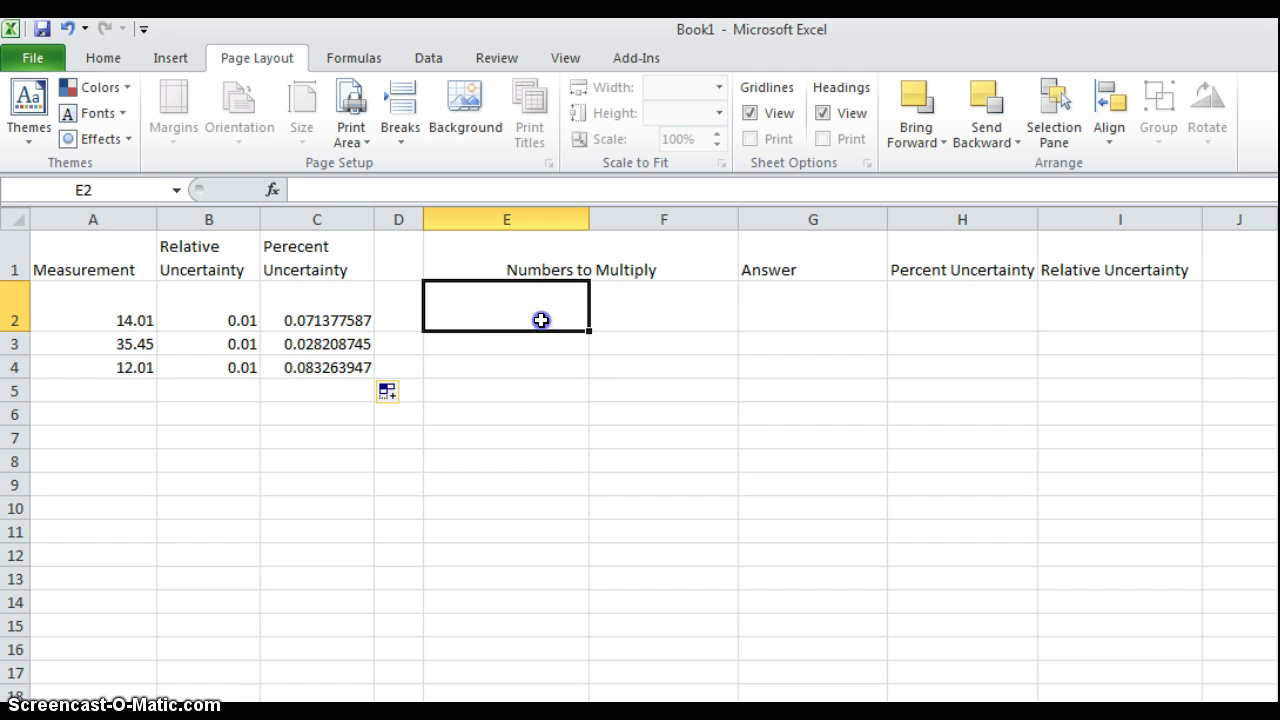
click(104, 313)
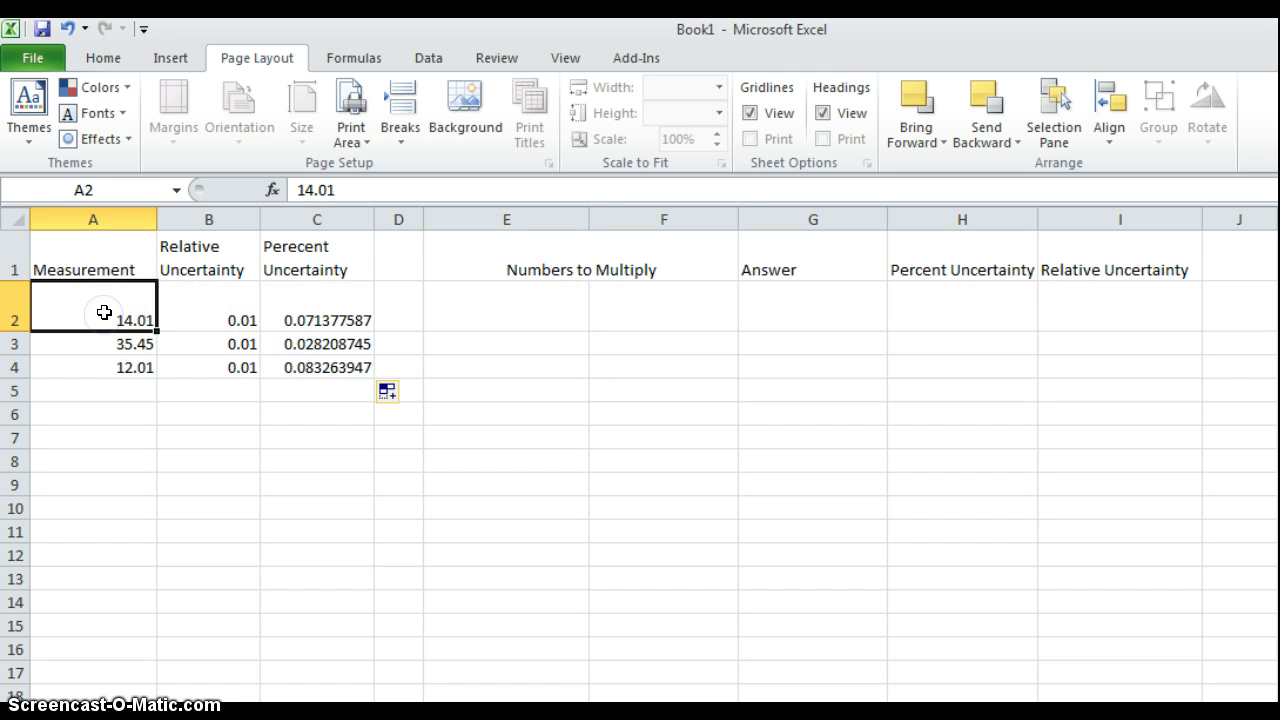
key(ctrl+c)
click(516, 318)
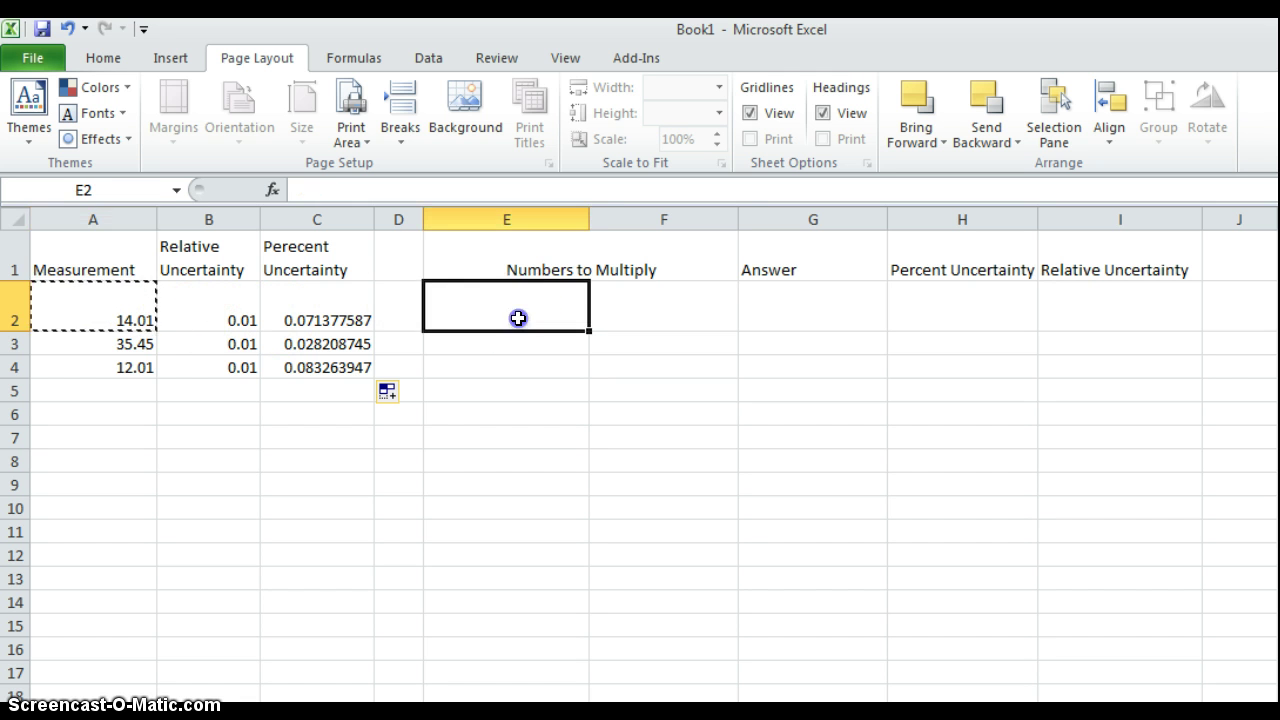
key(ctrl+v)
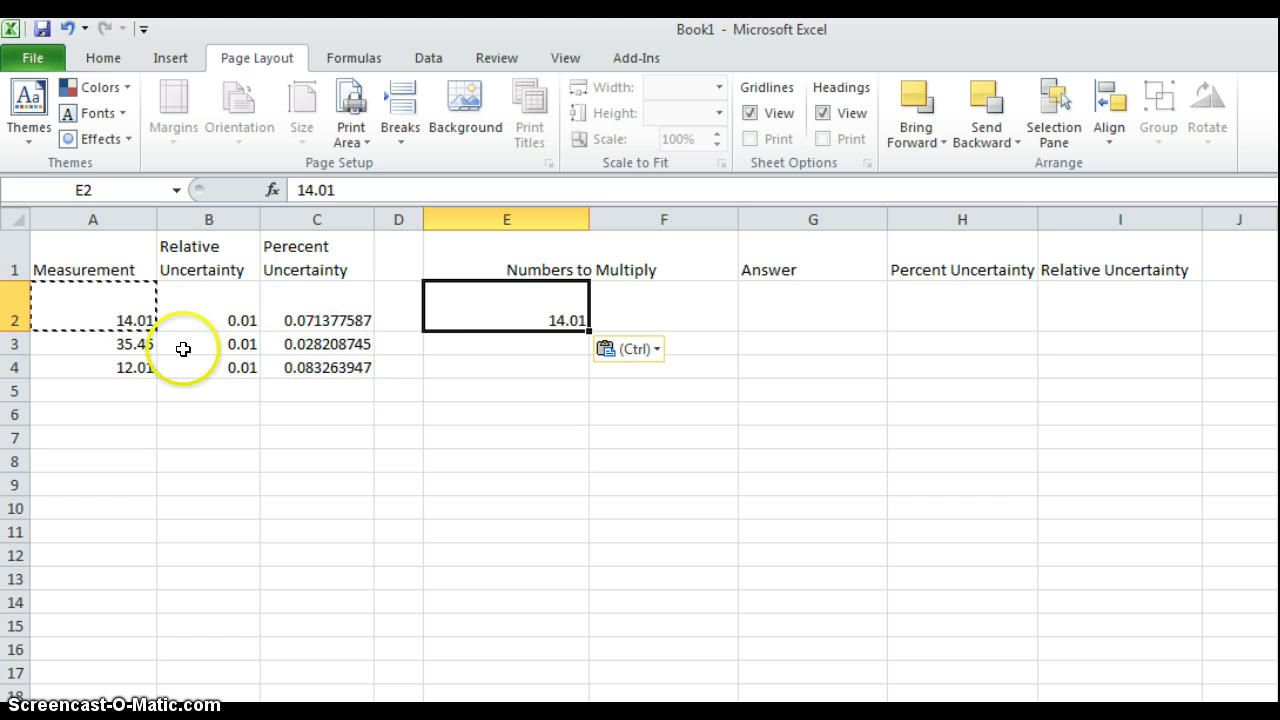
- Copy 35.45 from A3 into E3 and 12.01 from A4 into E4
click(132, 347)
key(ctrl+c)
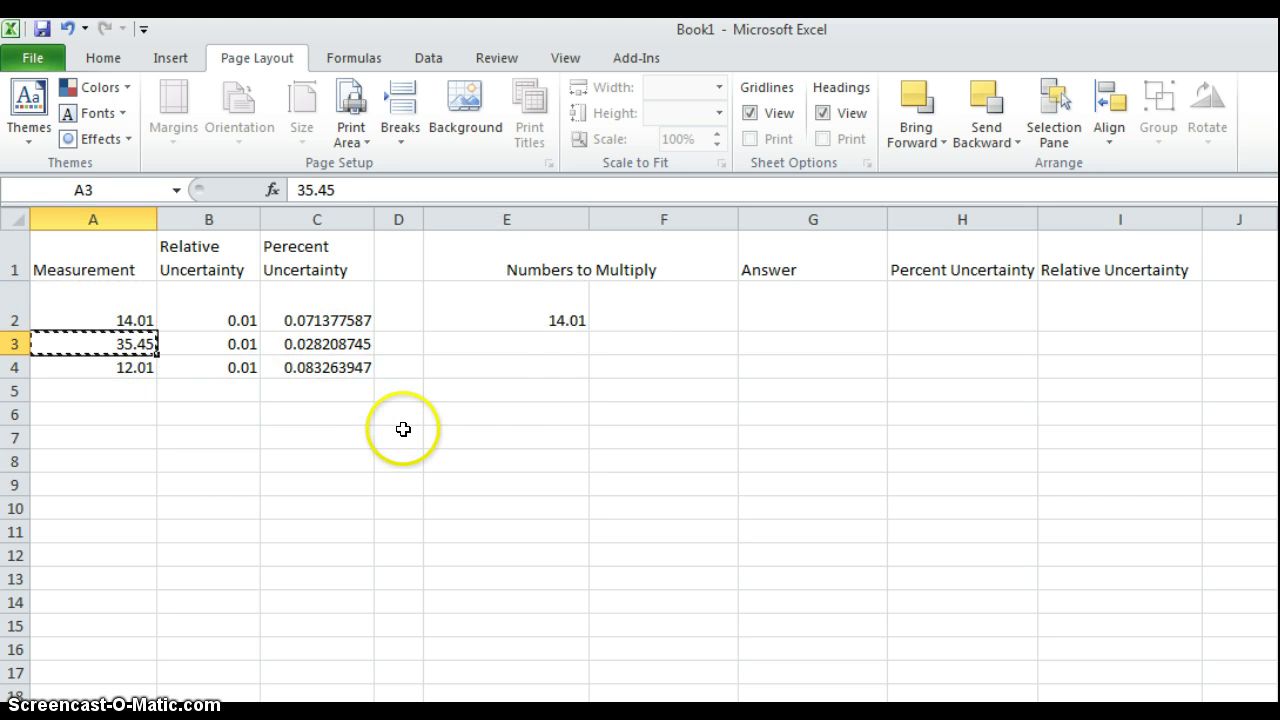
click(560, 347)
key(ctrl+v)
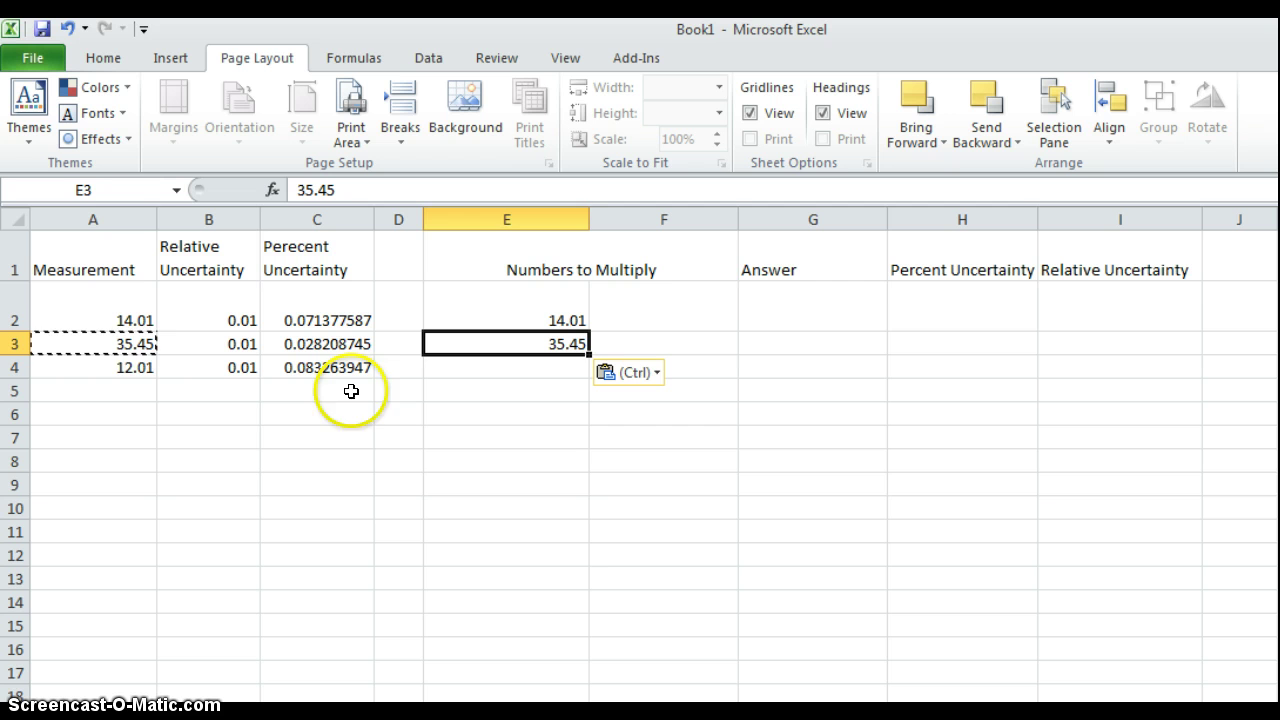
click(138, 368)
key(ctrl+c)
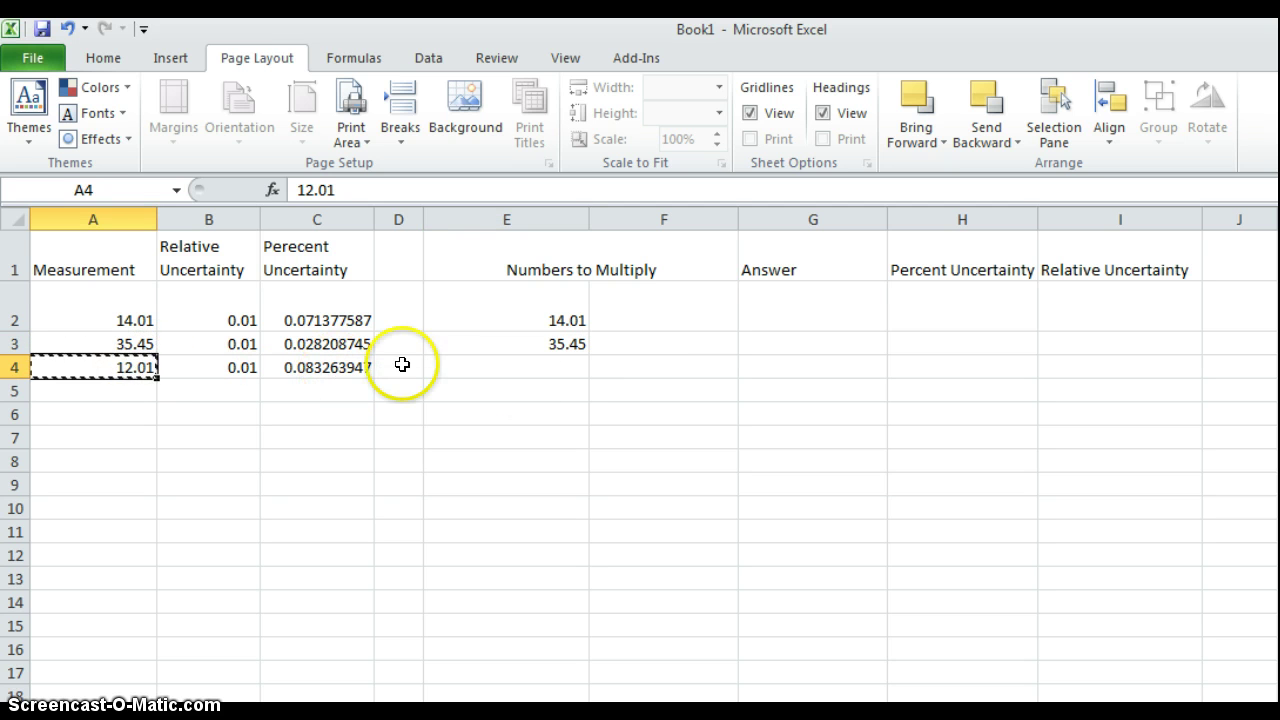
click(538, 383)
click(541, 366)
key(ctrl+v)
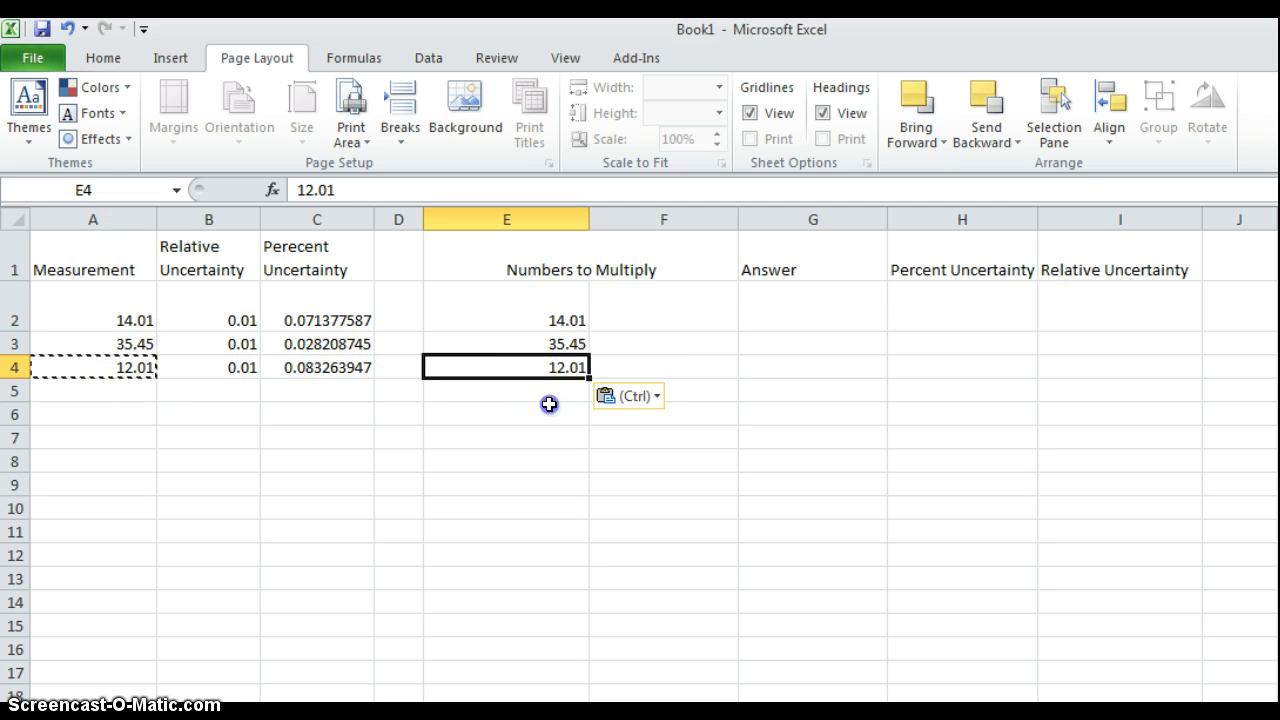
click(548, 408)
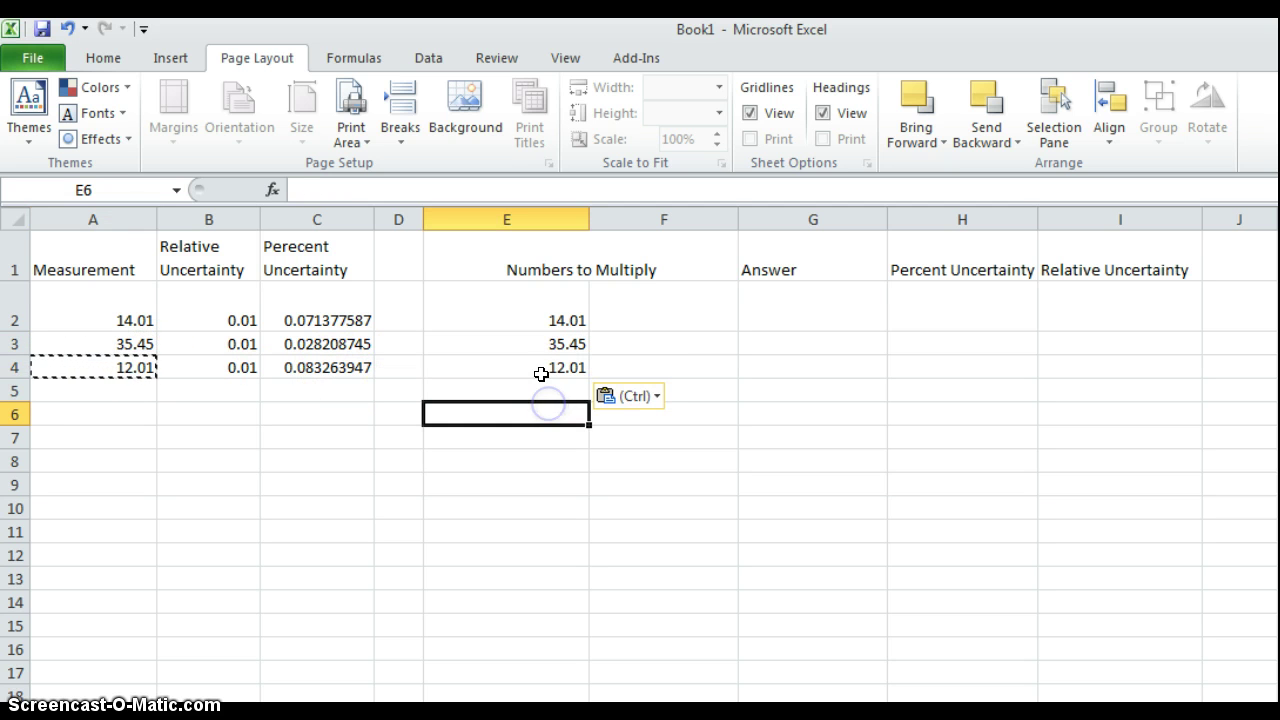
- Paste C2's percent uncertainty into F2 as the plain value 0.071377587
click(343, 310)
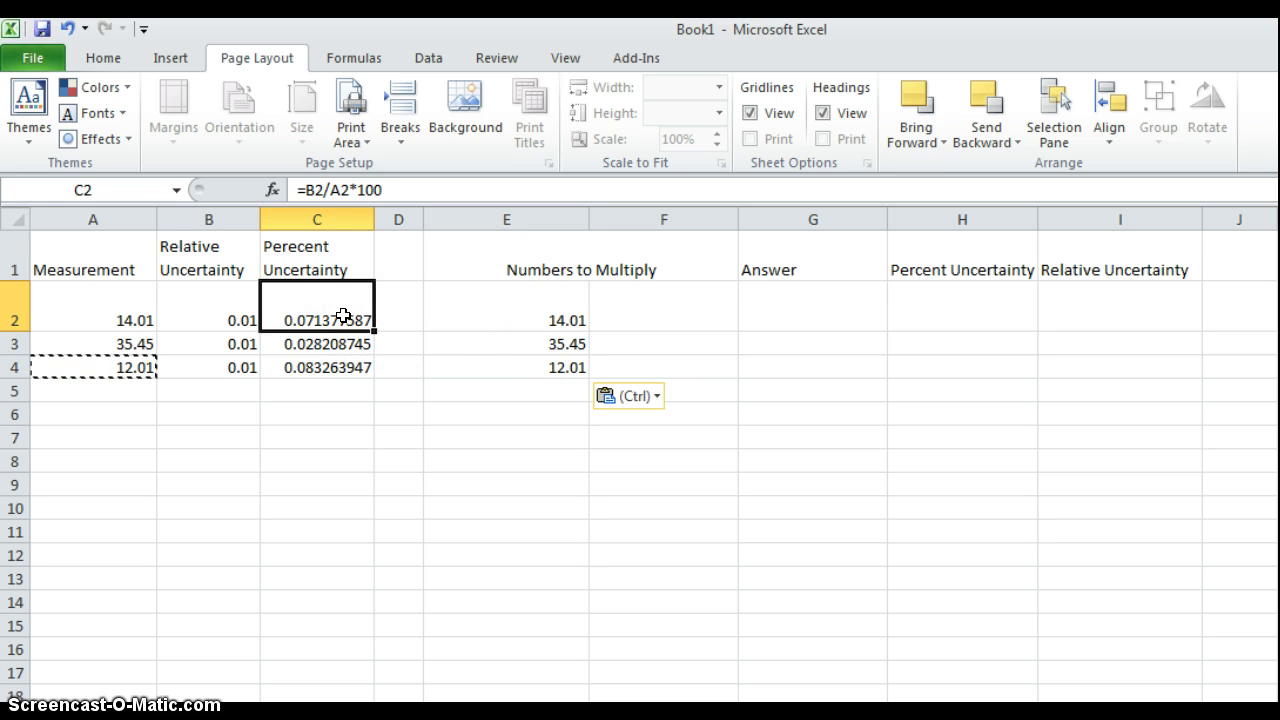
key(ctrl+c)
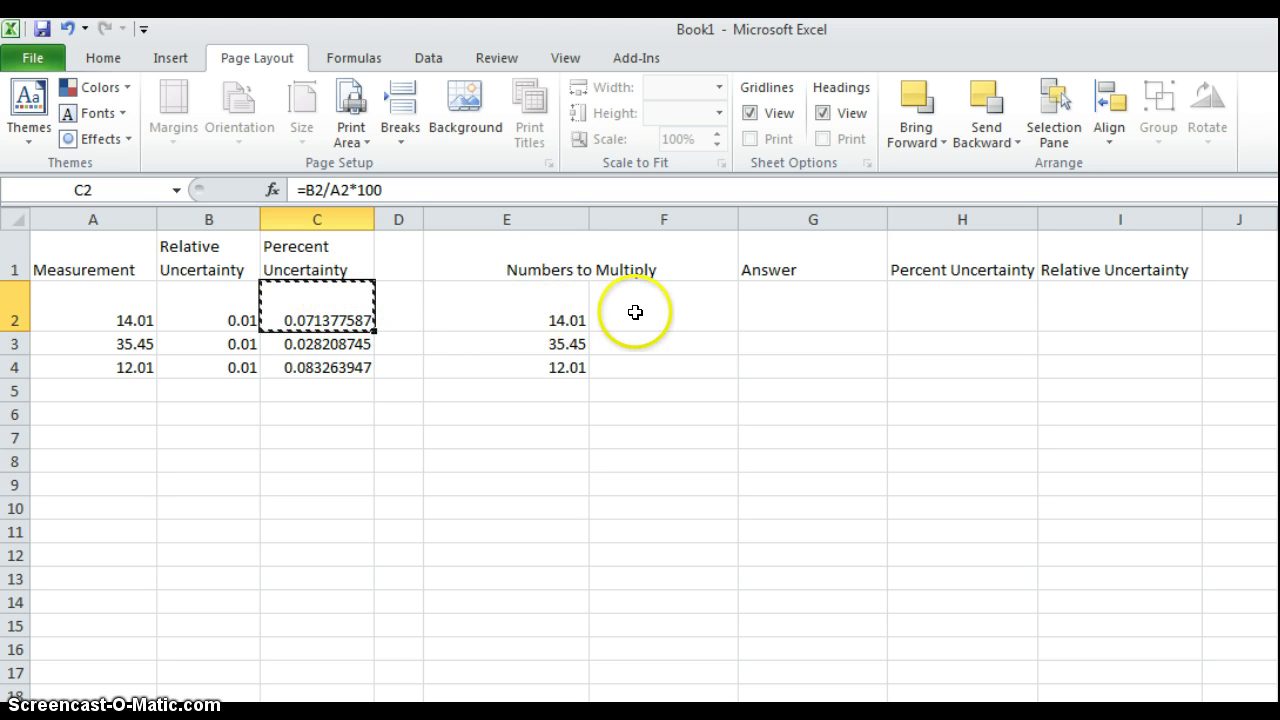
click(640, 317)
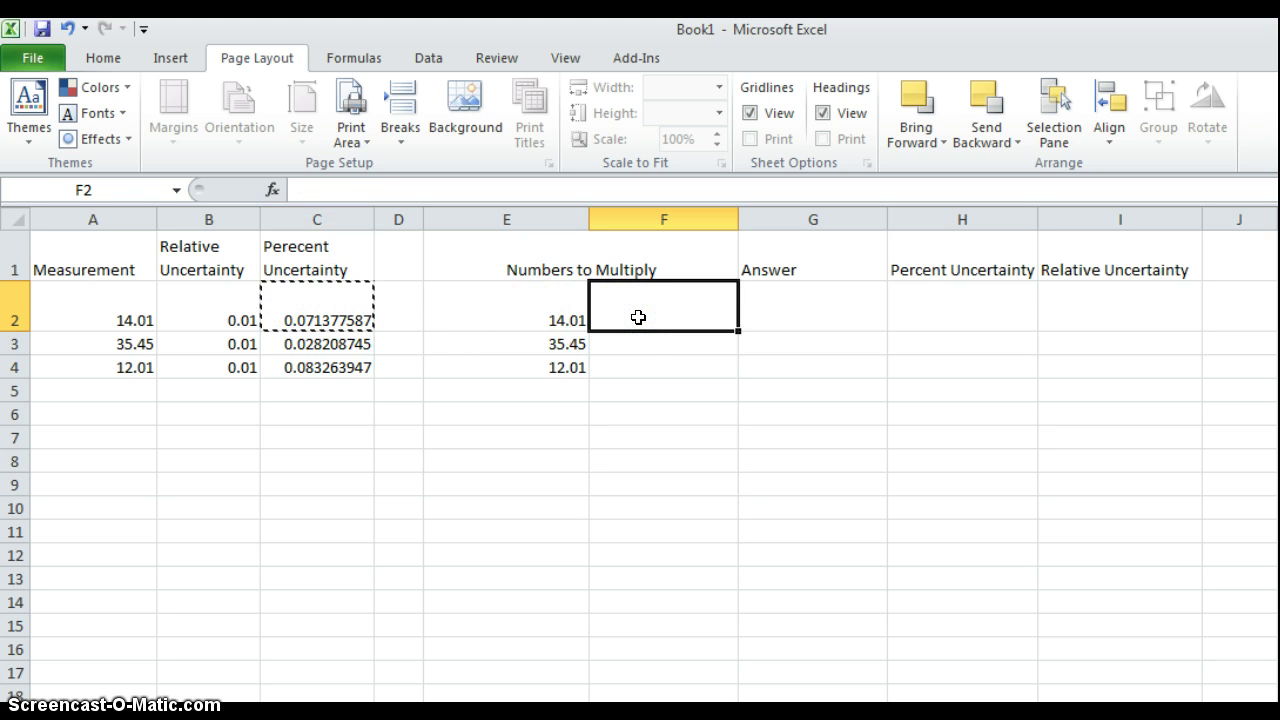
right_click(638, 317)
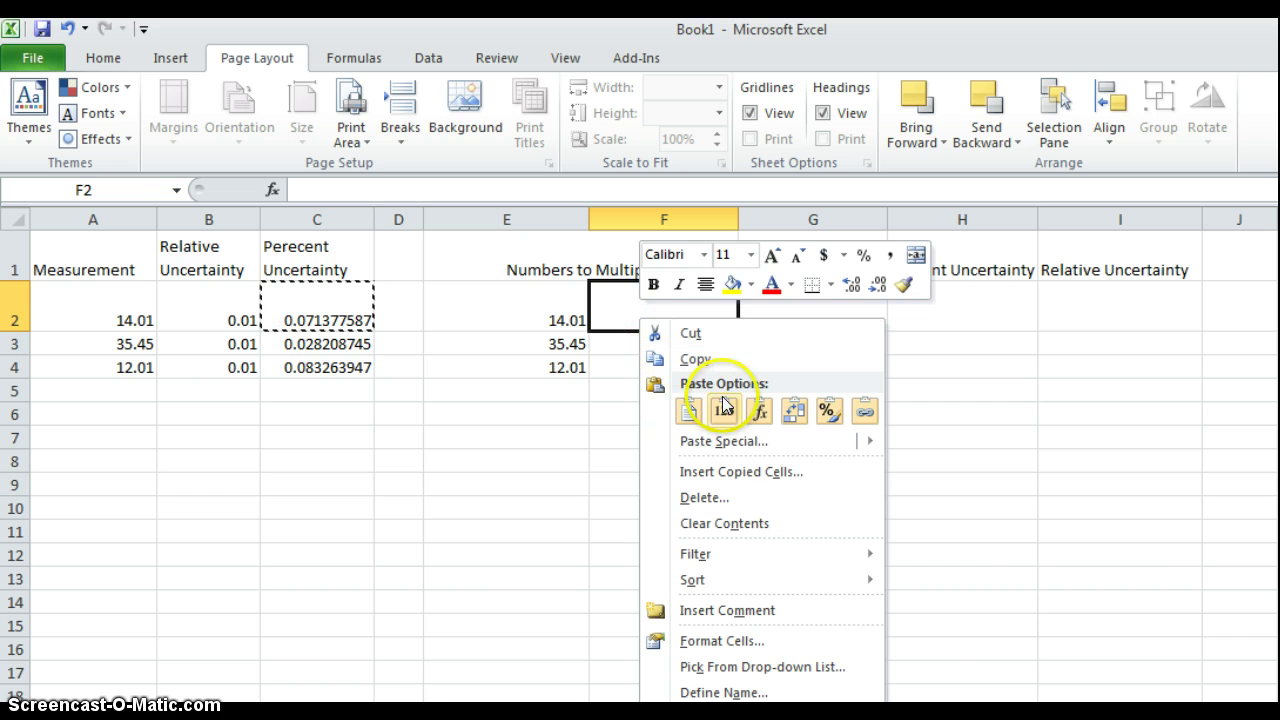
mouse_move(786, 446)
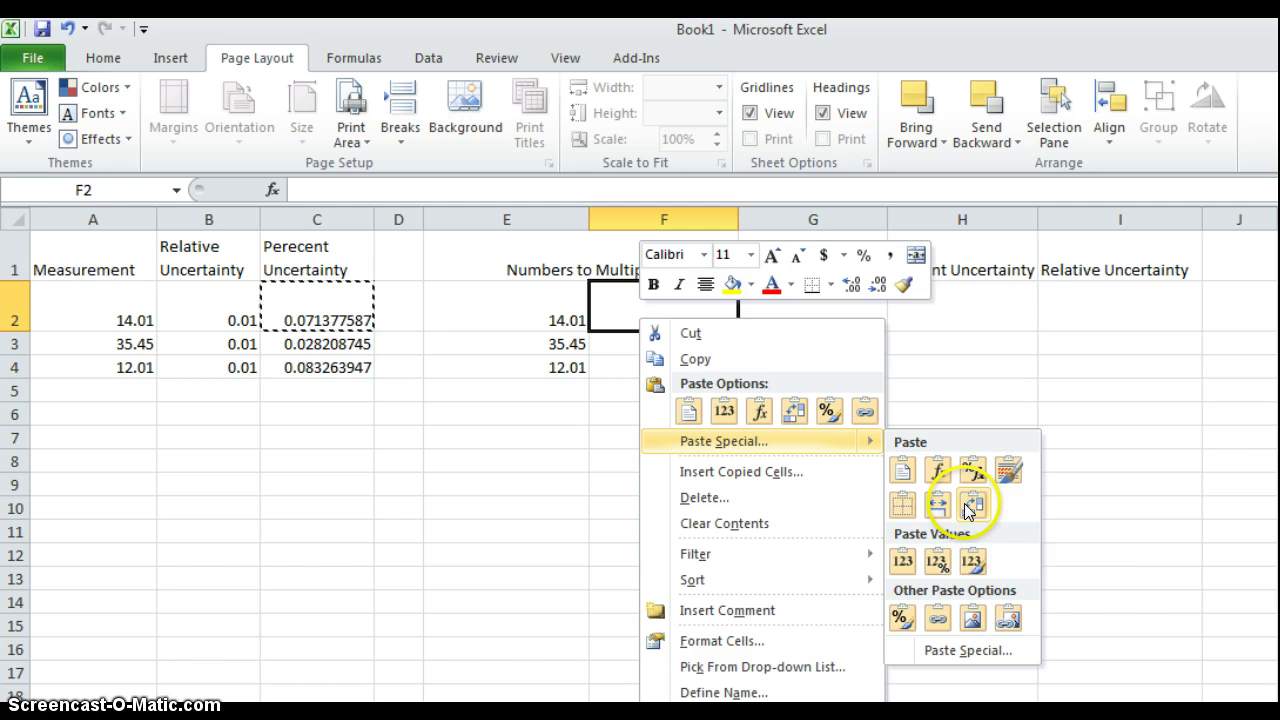
click(903, 562)
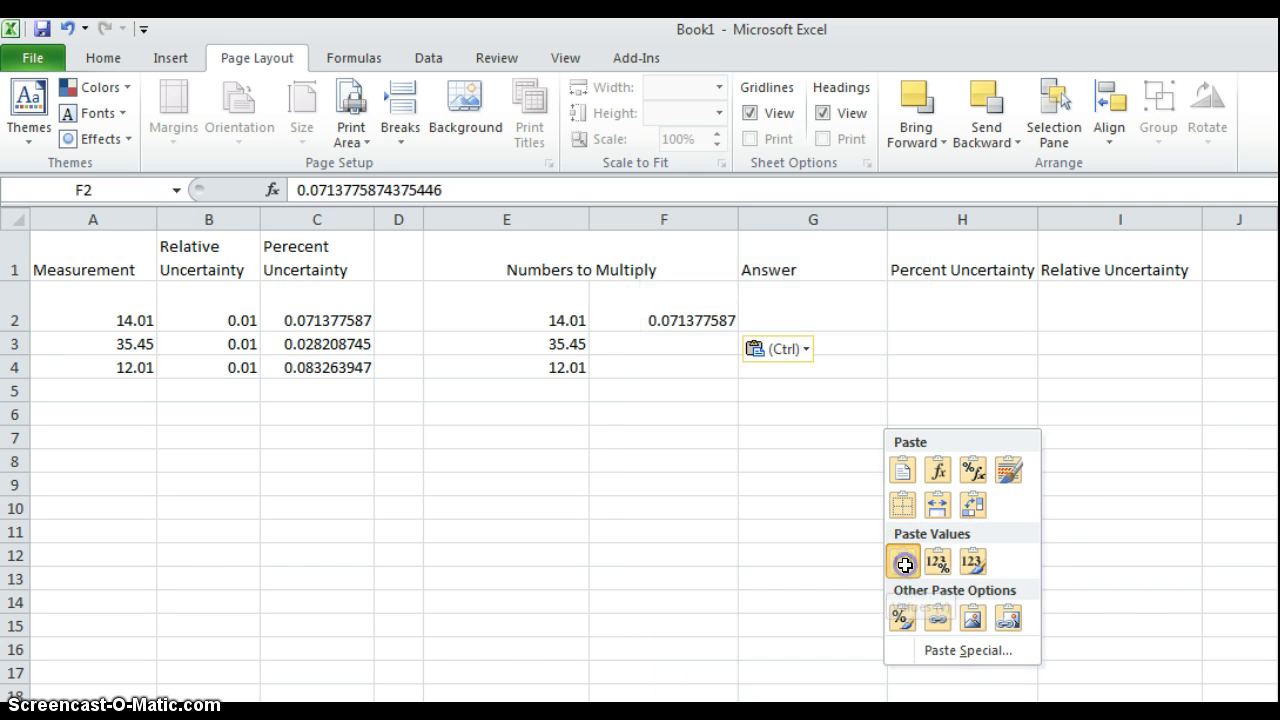
- Paste C3's percent uncertainty into F3 as the plain value 0.028208745
click(658, 344)
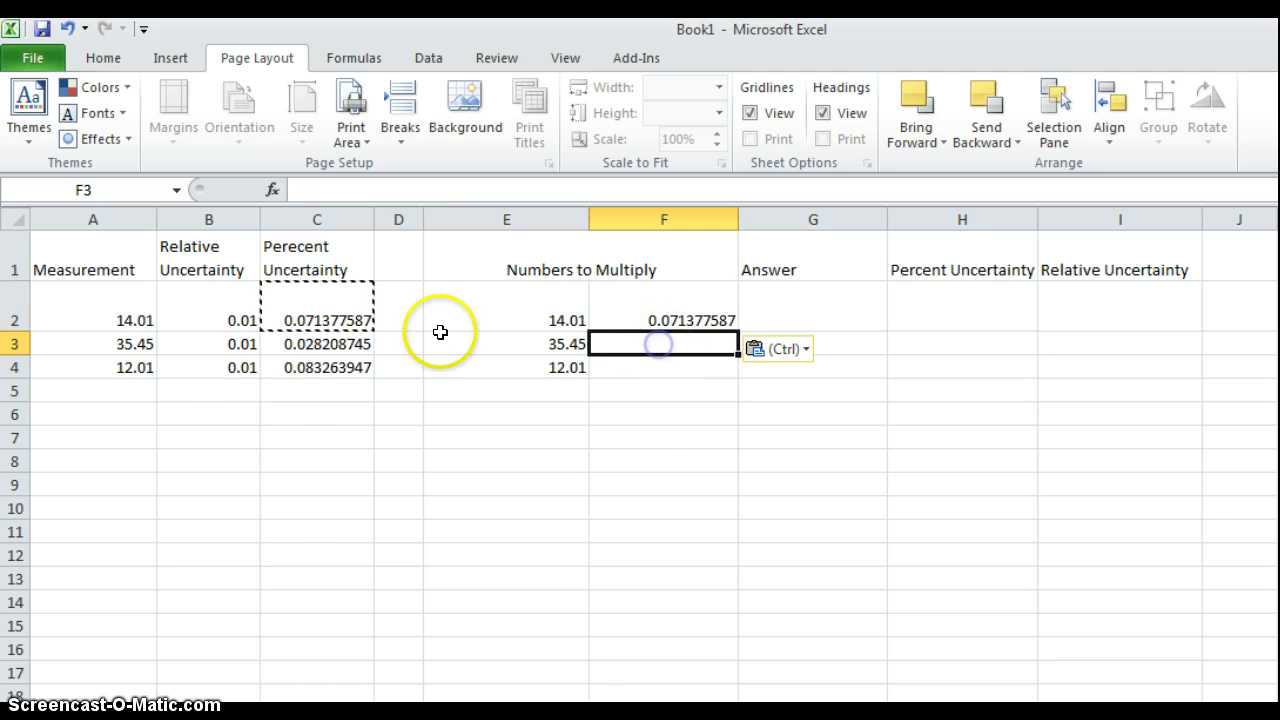
click(349, 341)
key(ctrl+c)
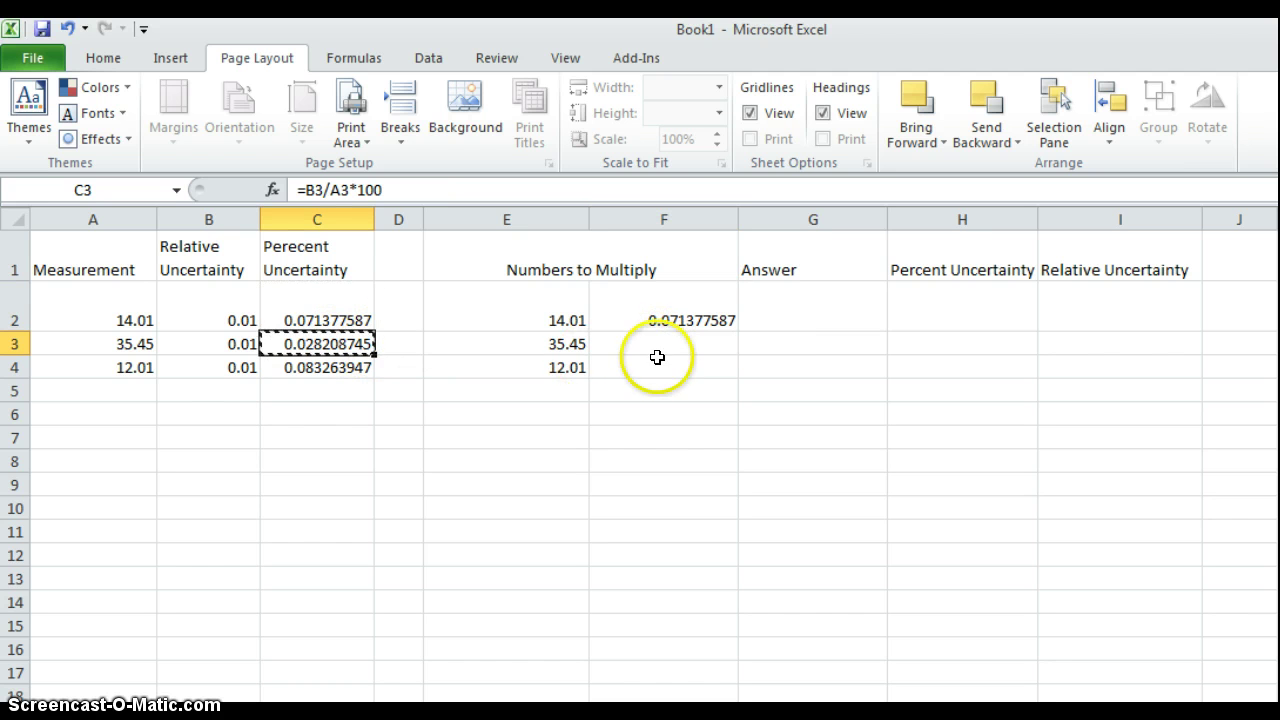
click(665, 345)
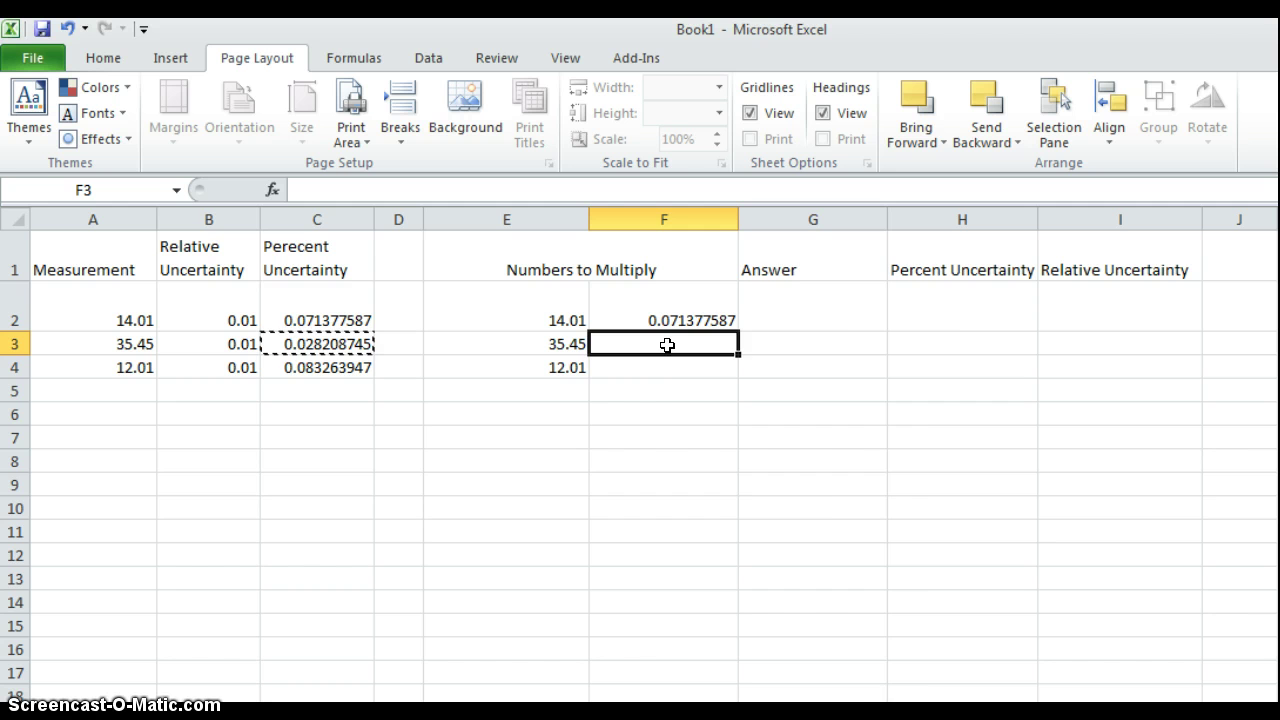
right_click(667, 345)
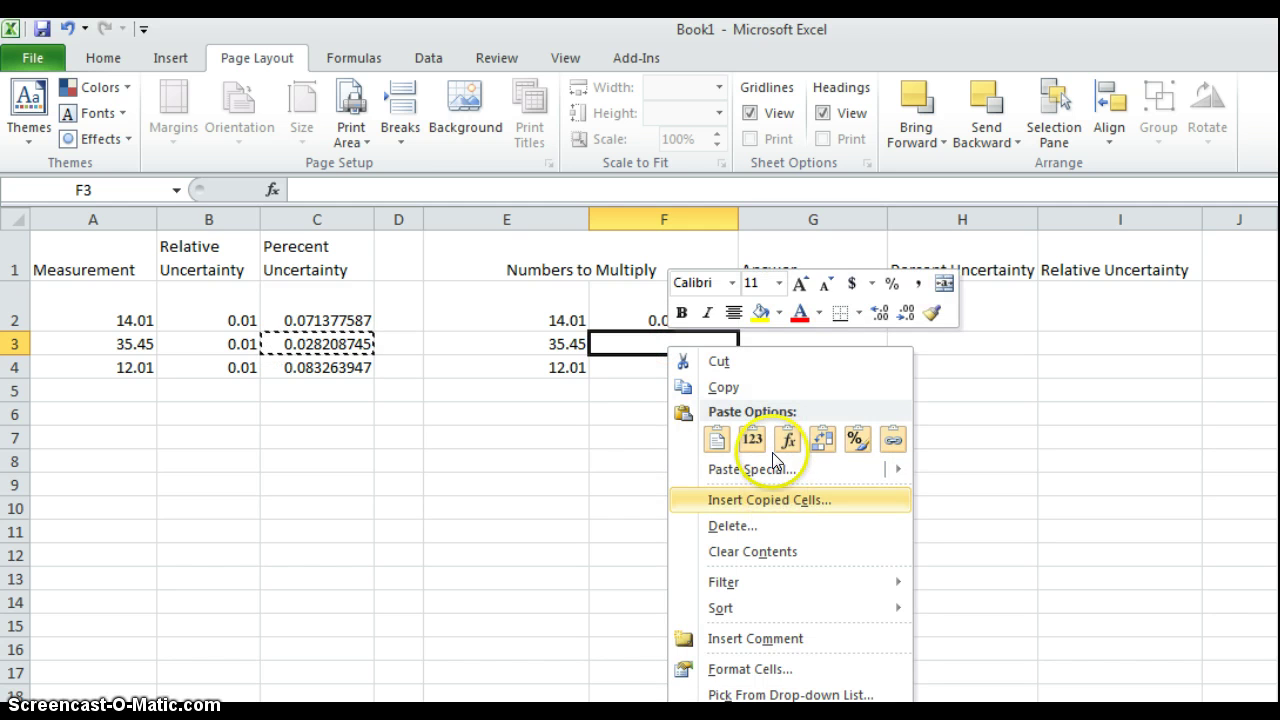
click(758, 438)
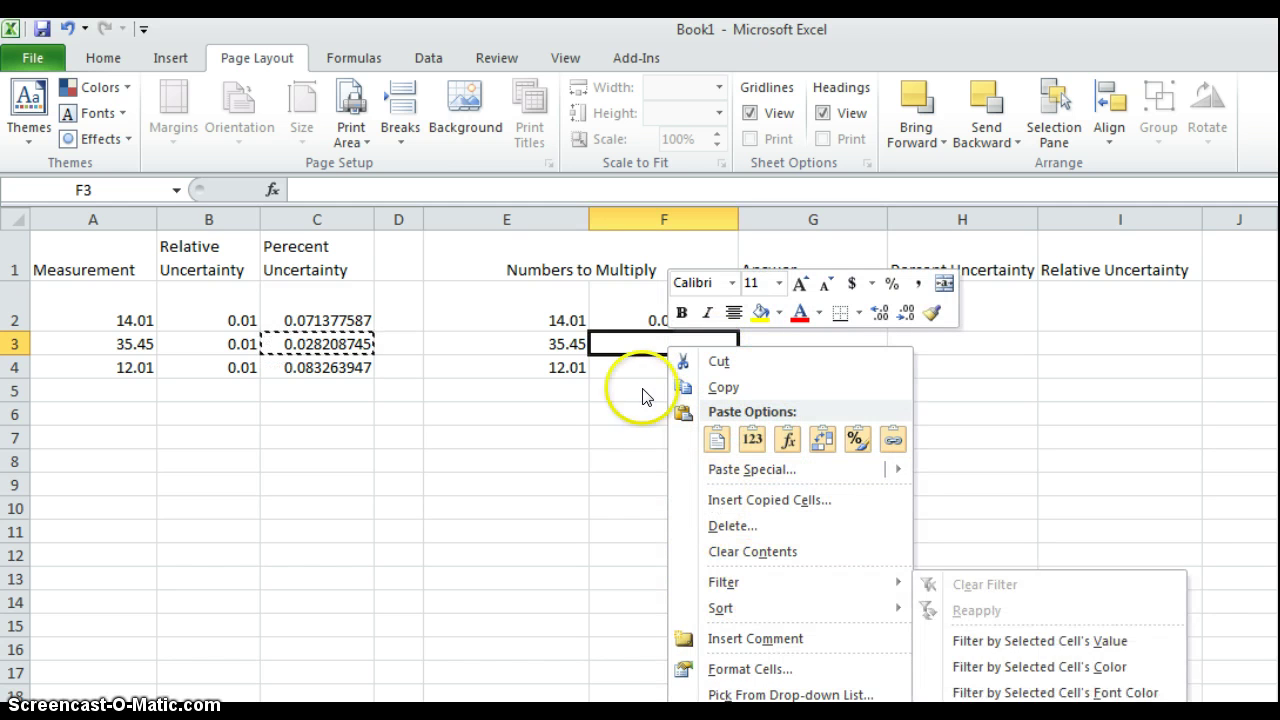
click(632, 345)
right_click(634, 344)
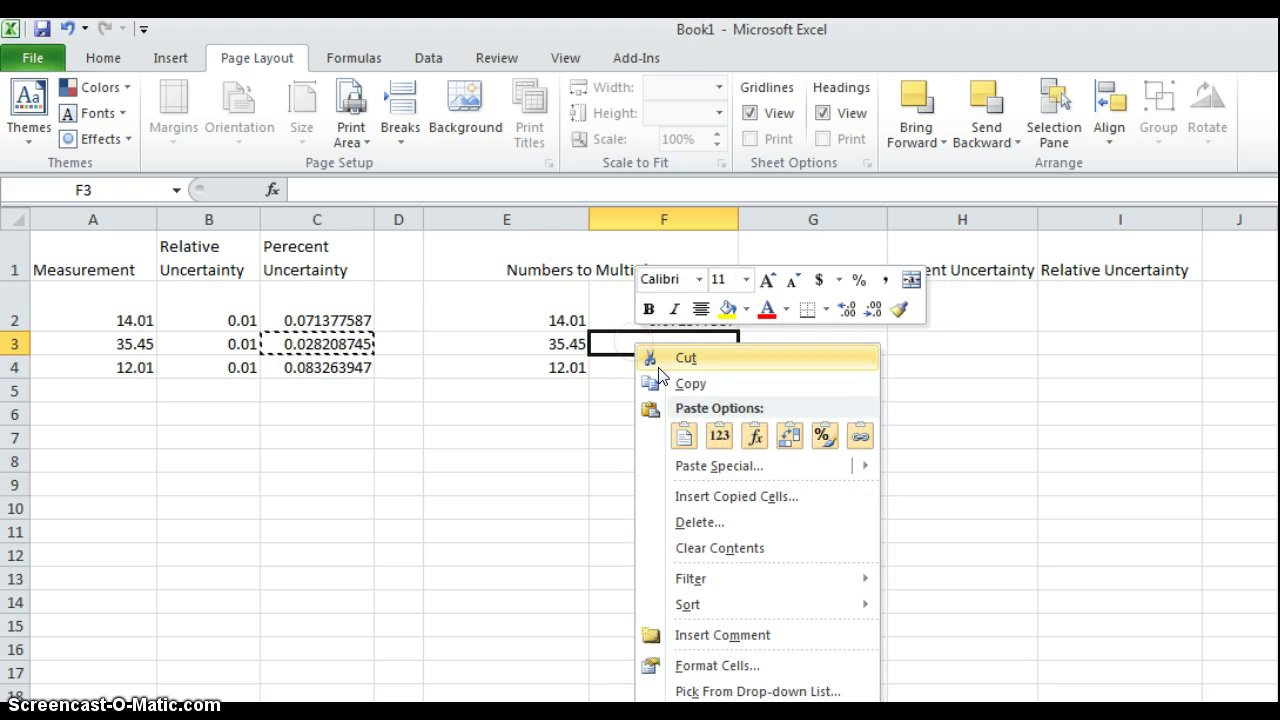
mouse_move(828, 466)
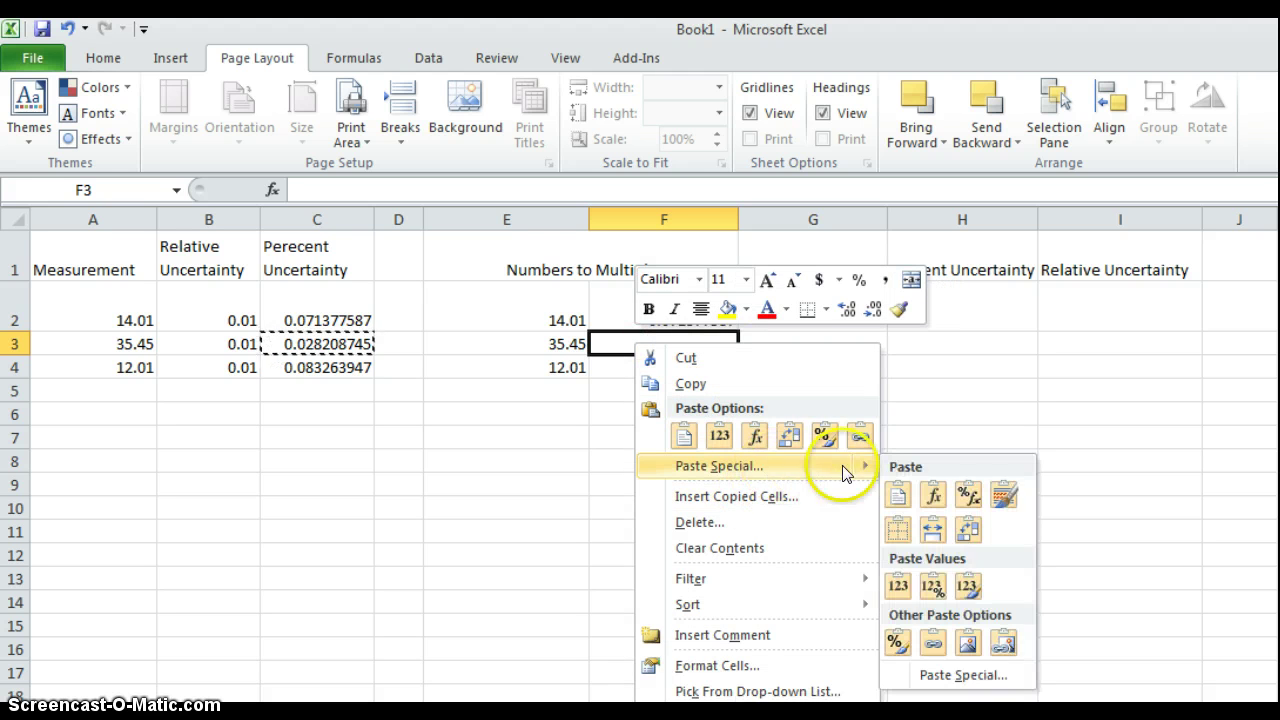
click(903, 582)
- Paste C4's percent uncertainty into F4 as the plain value 0.083263947
click(634, 368)
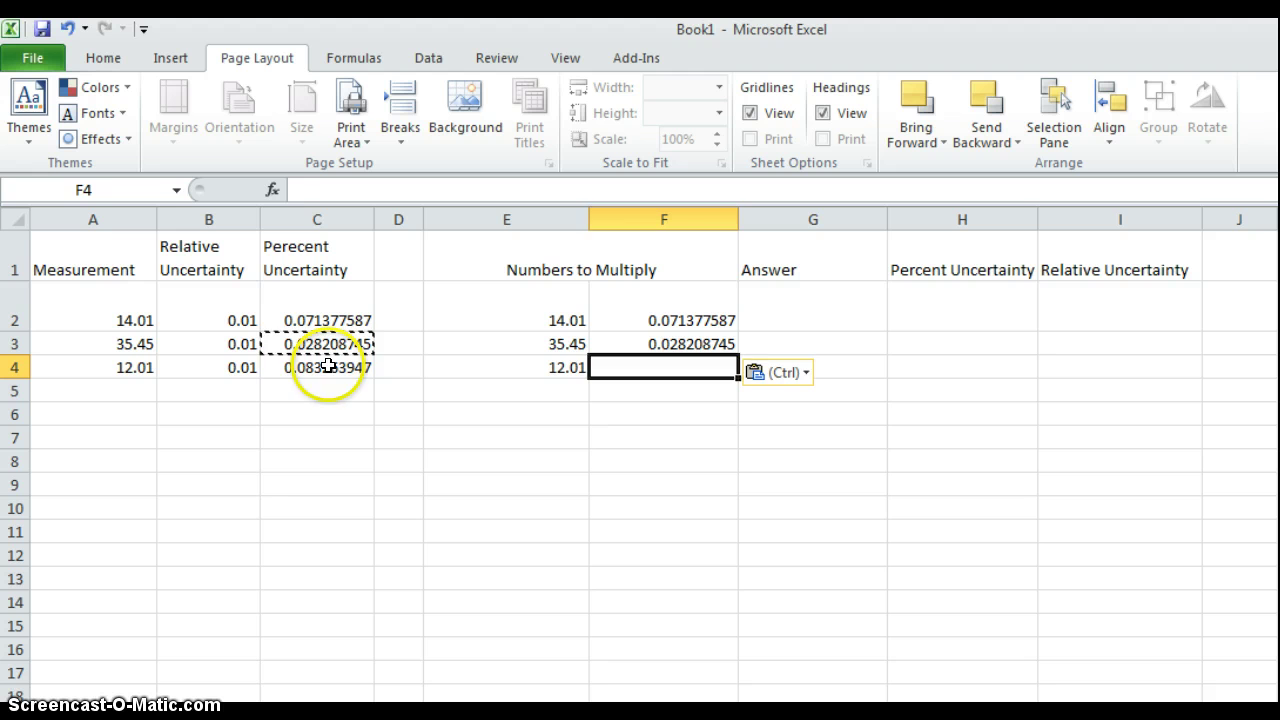
click(329, 366)
key(ctrl+c)
click(702, 365)
right_click(703, 366)
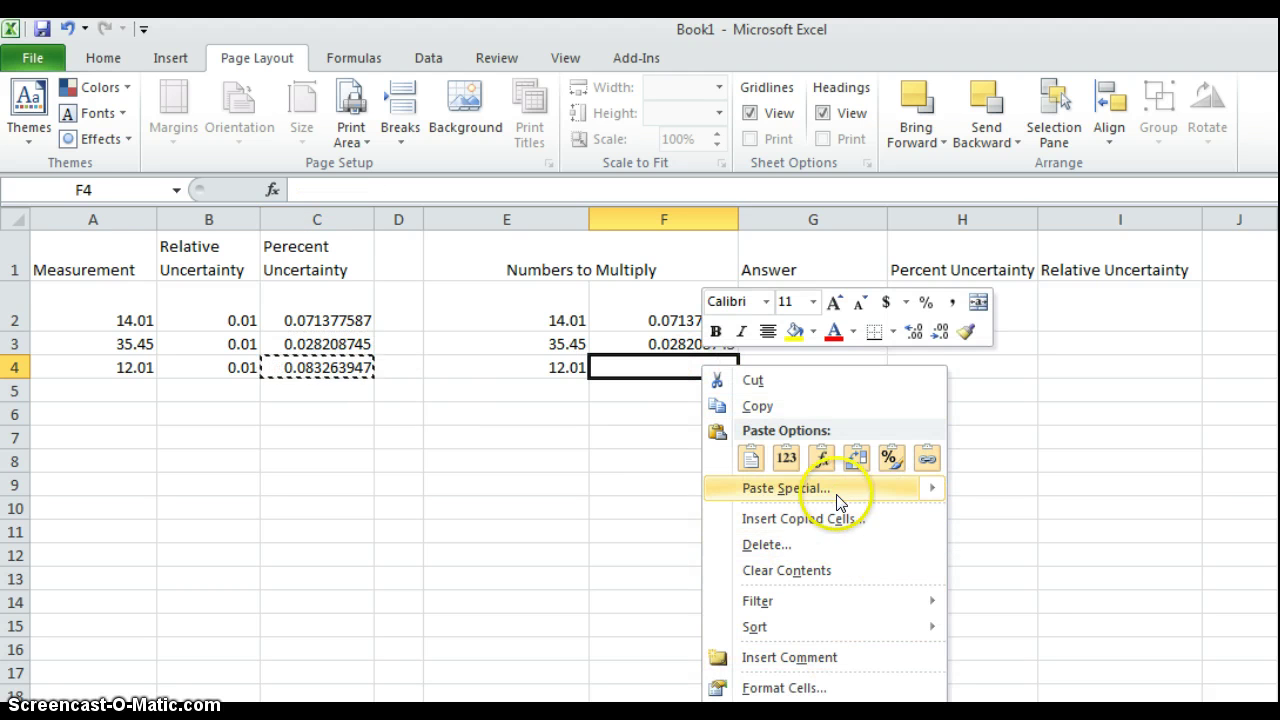
mouse_move(948, 490)
click(964, 607)
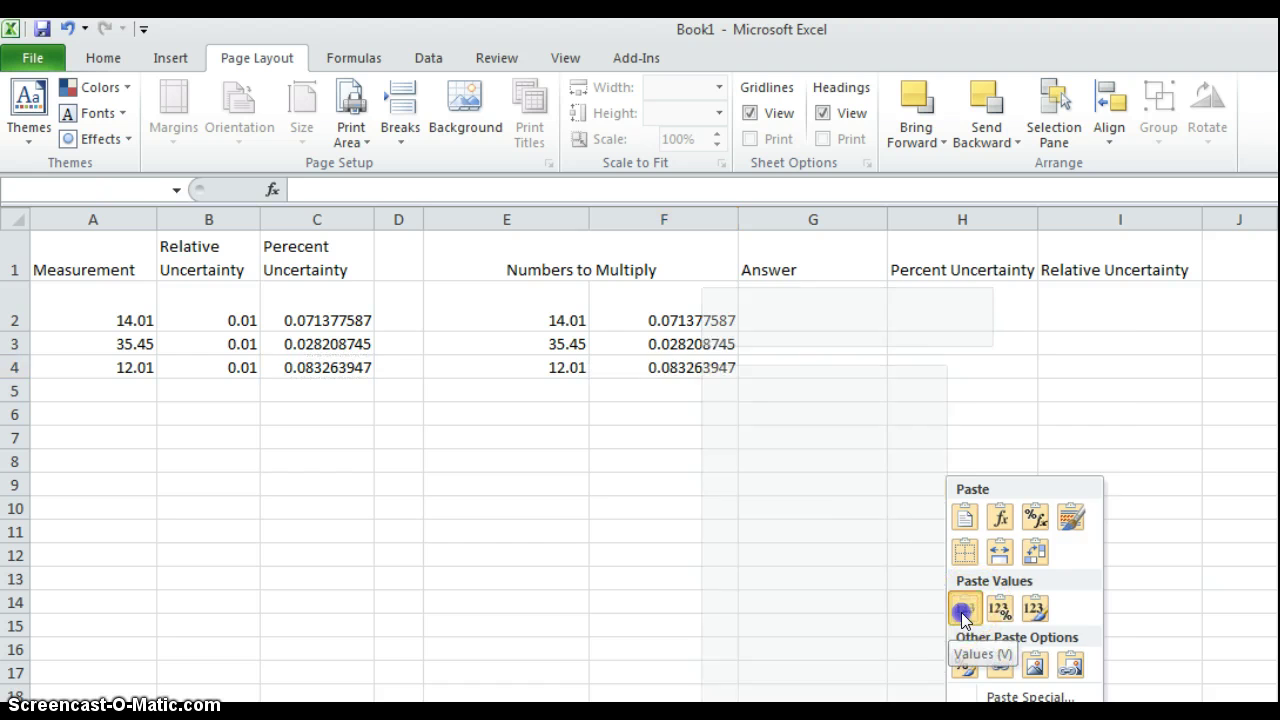
click(689, 420)
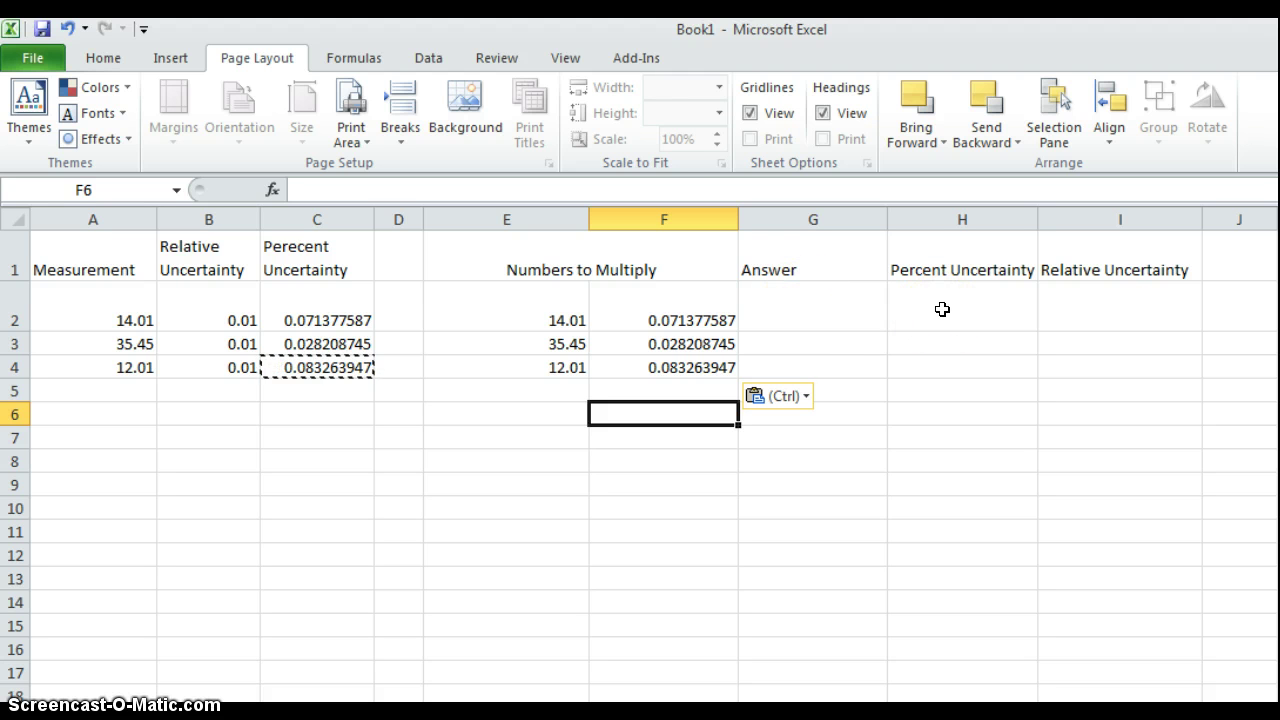
- Enter =E2*E3*E4 in G2, giving the product 5964.820545
click(814, 321)
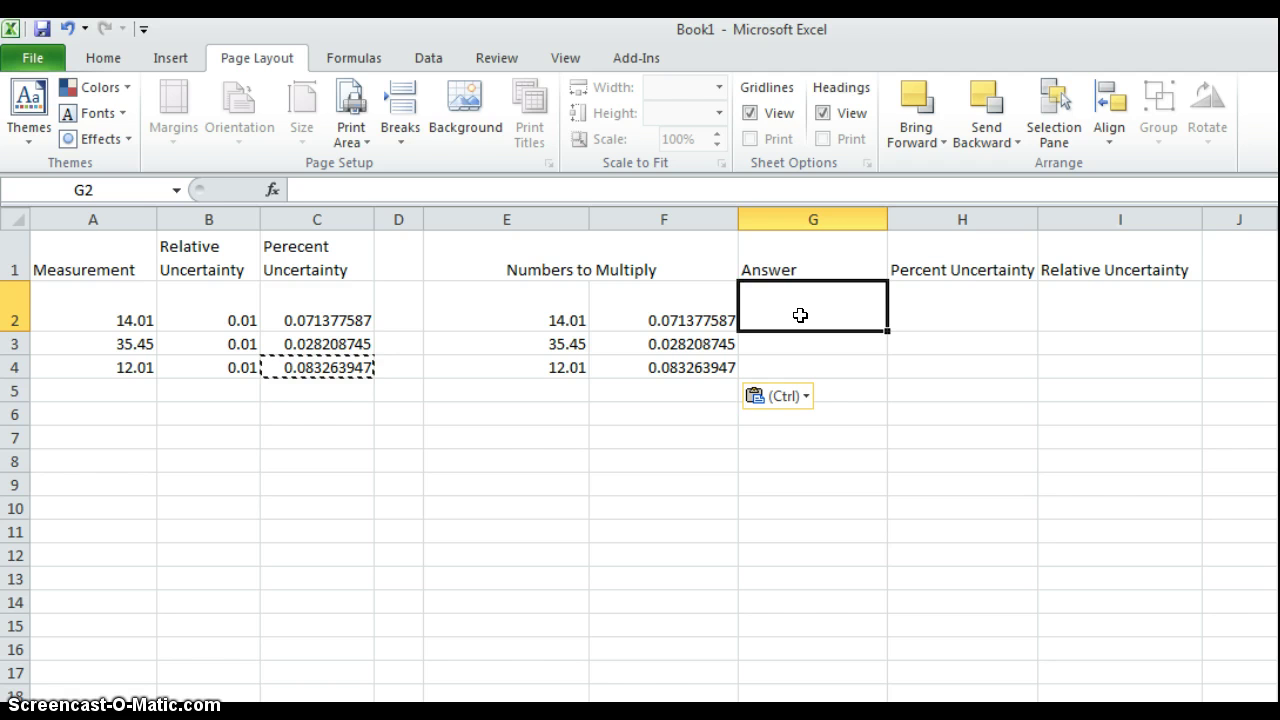
text(=)
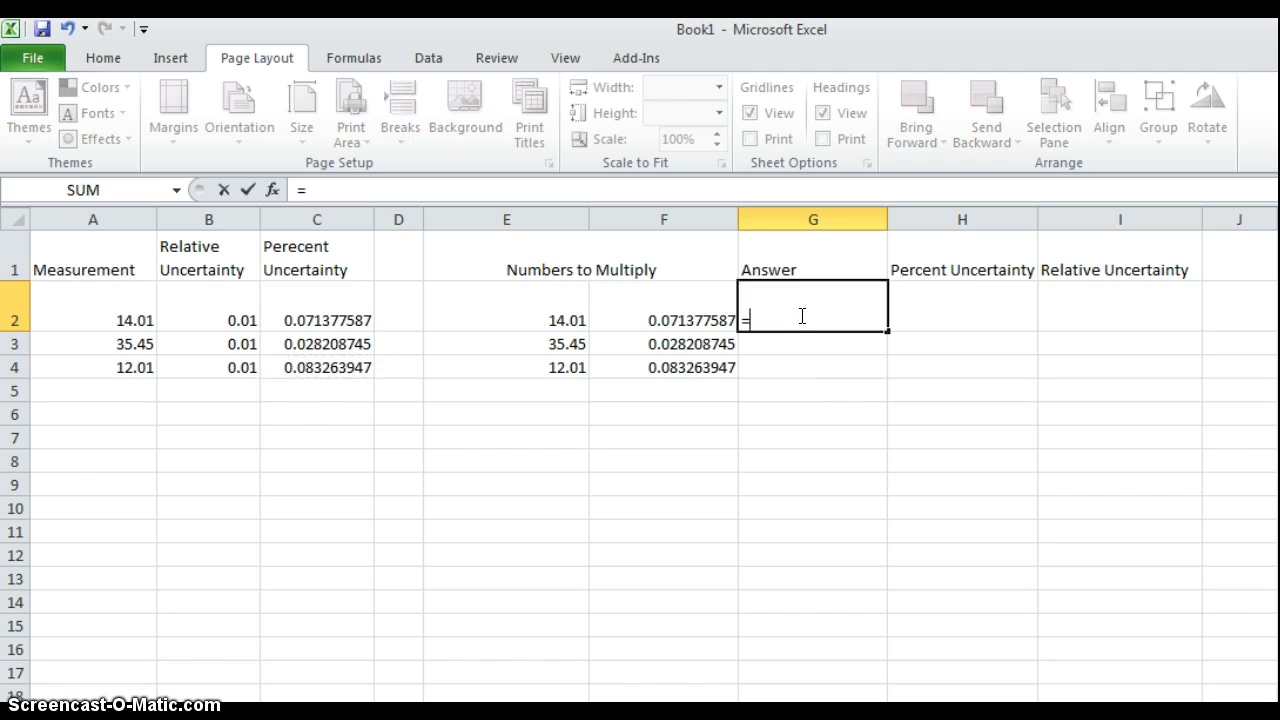
click(569, 318)
text(*)
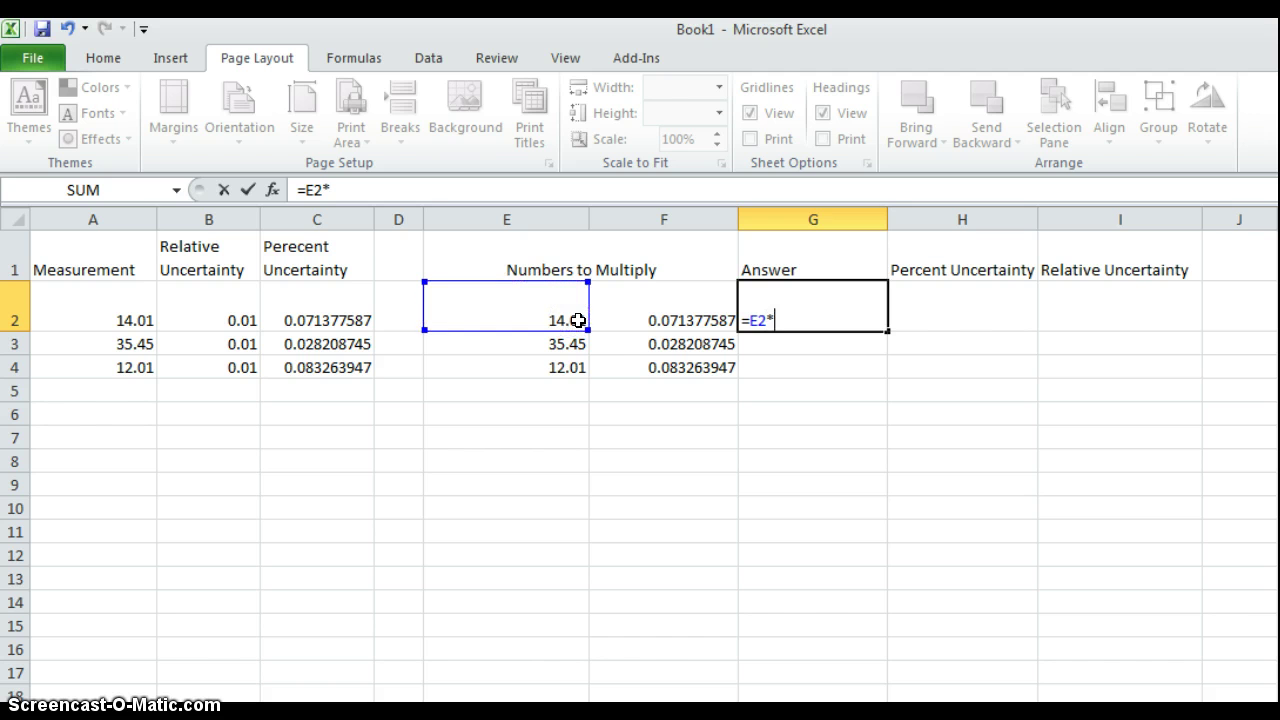
click(577, 341)
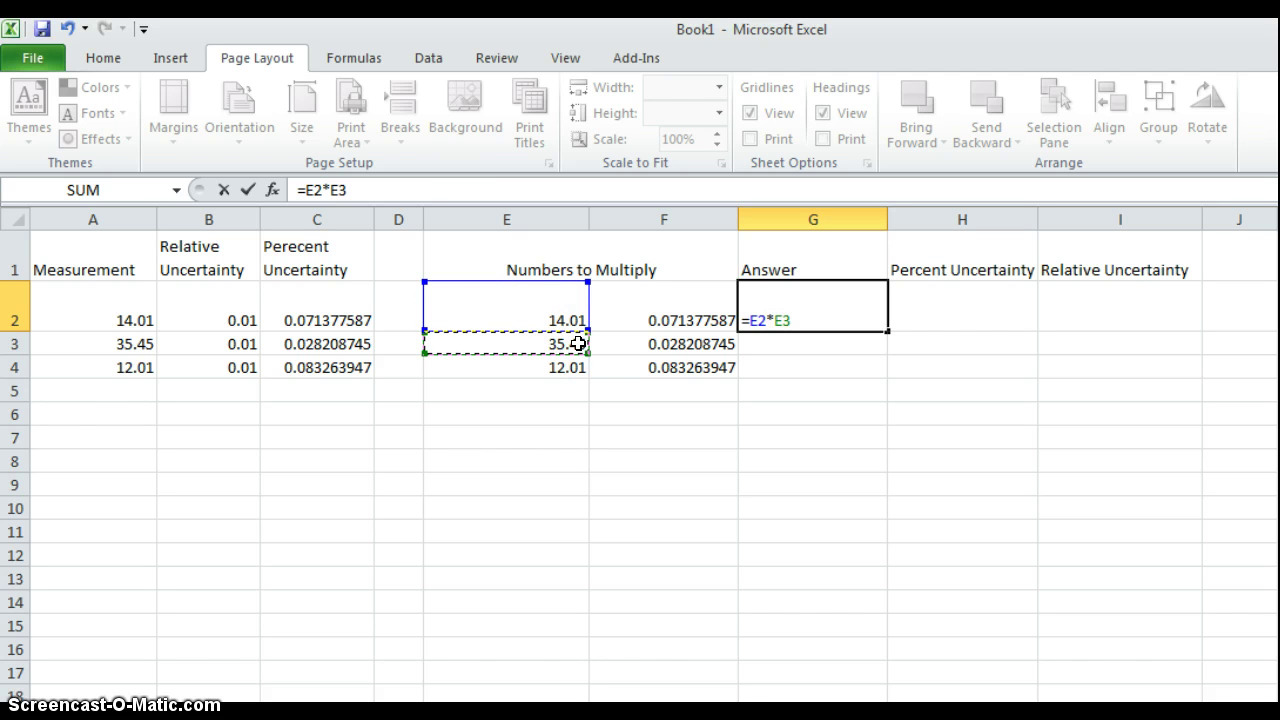
text(*)
click(577, 367)
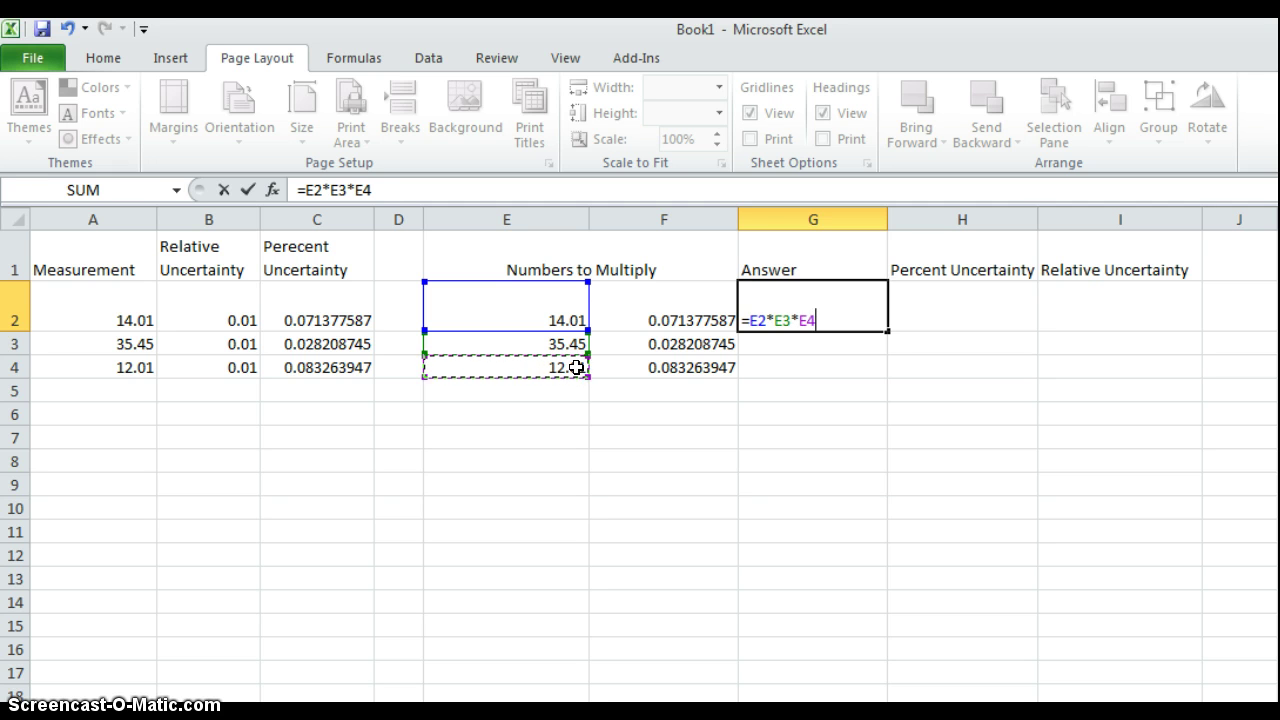
key(Return)
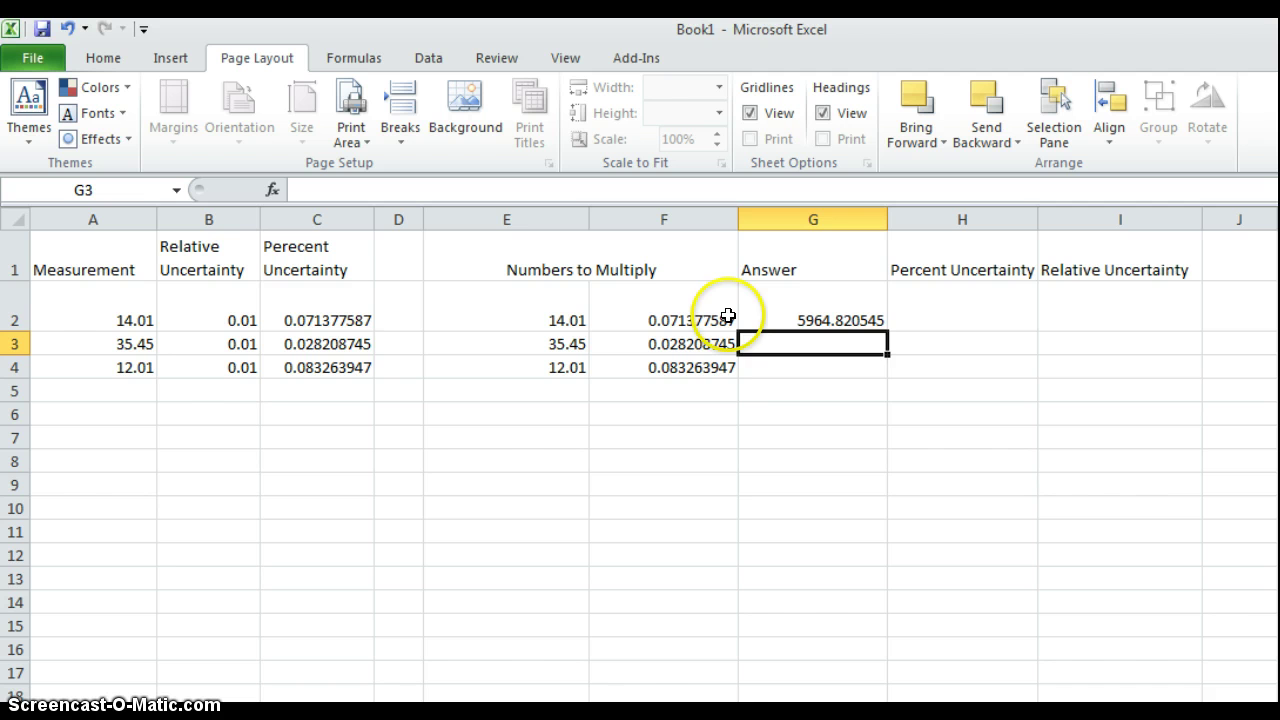
- Enter =SUM(F2:F4) in H2, giving a total percent uncertainty of 0.182850279
click(943, 317)
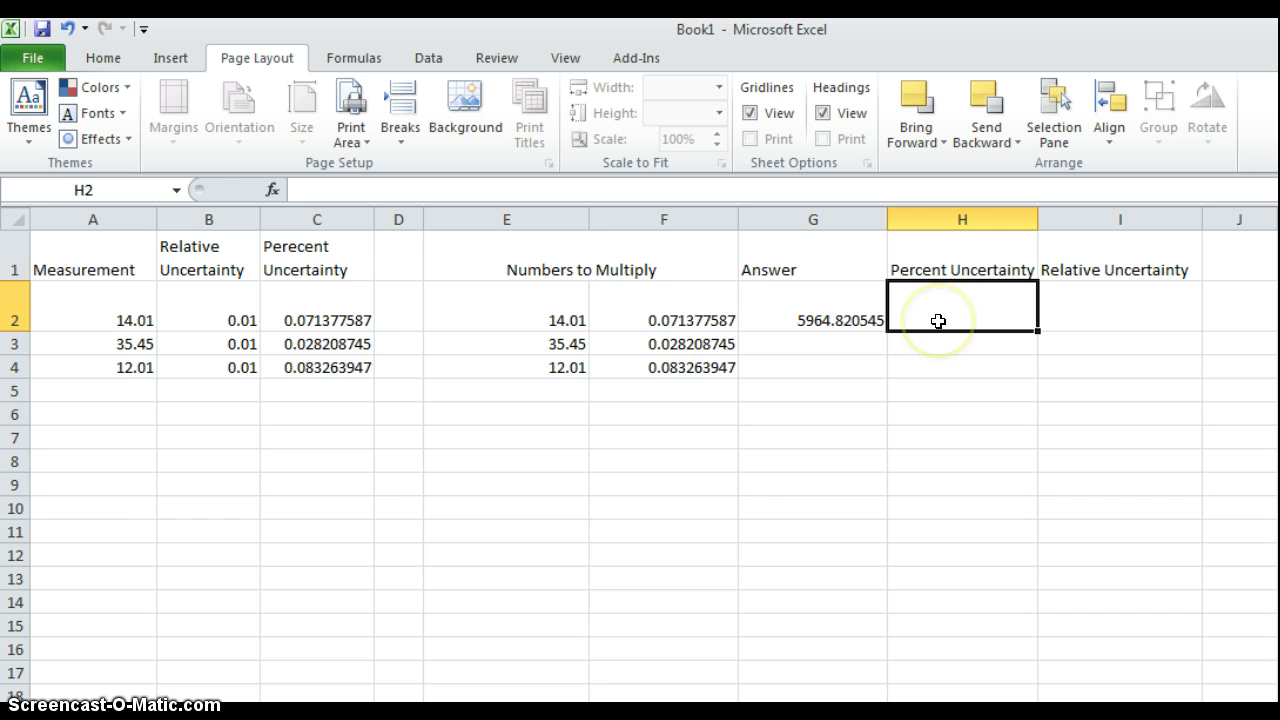
text(=)
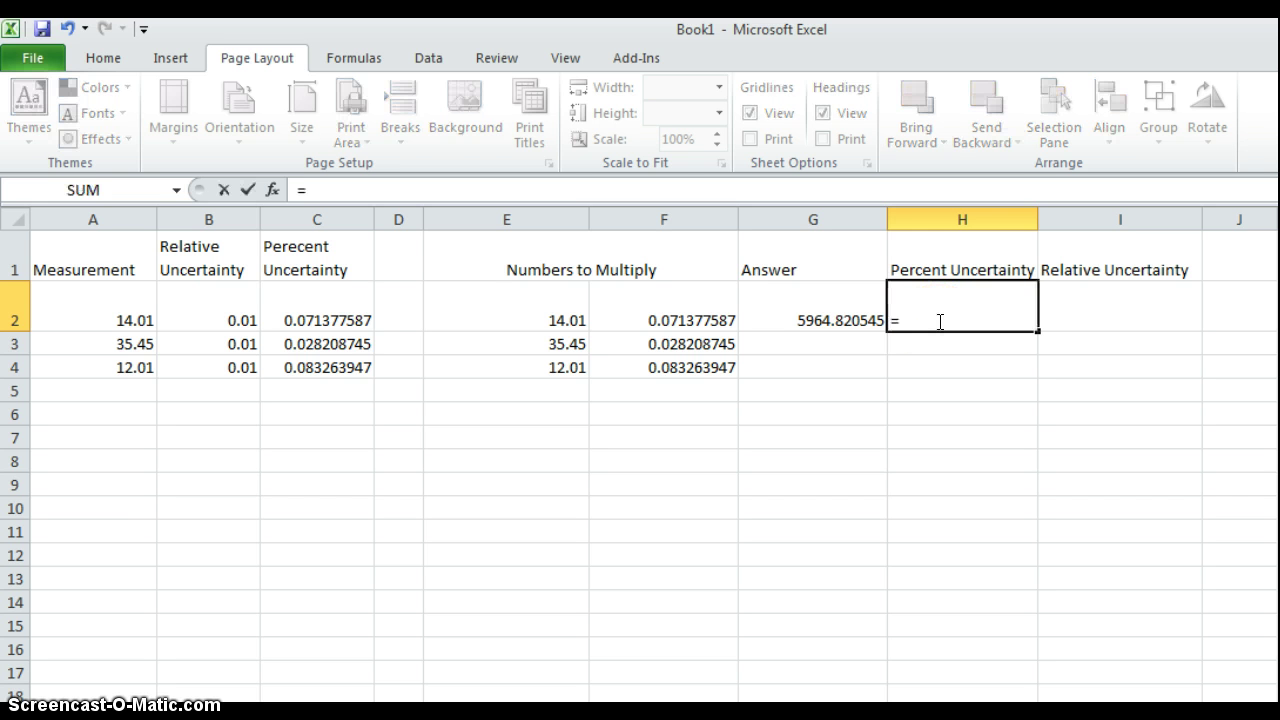
text(sum)
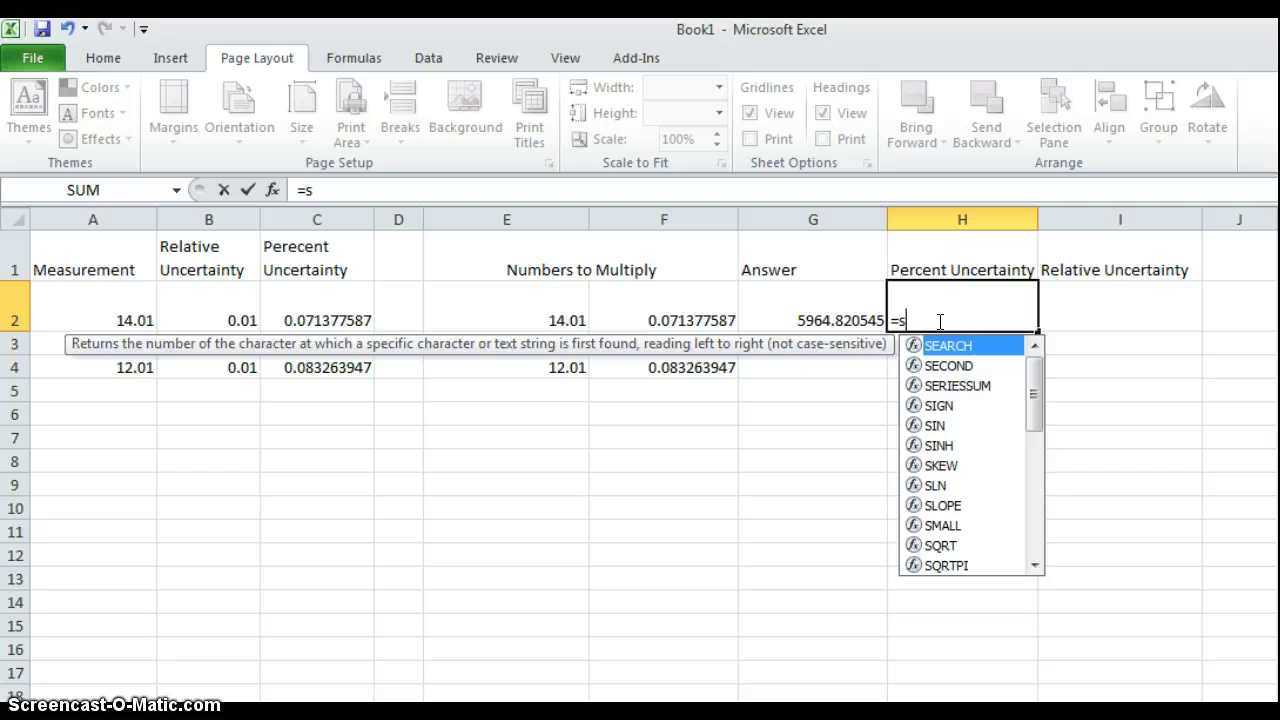
key(BackSpace)
key(BackSpace)
key(BackSpace)
text(SUM)
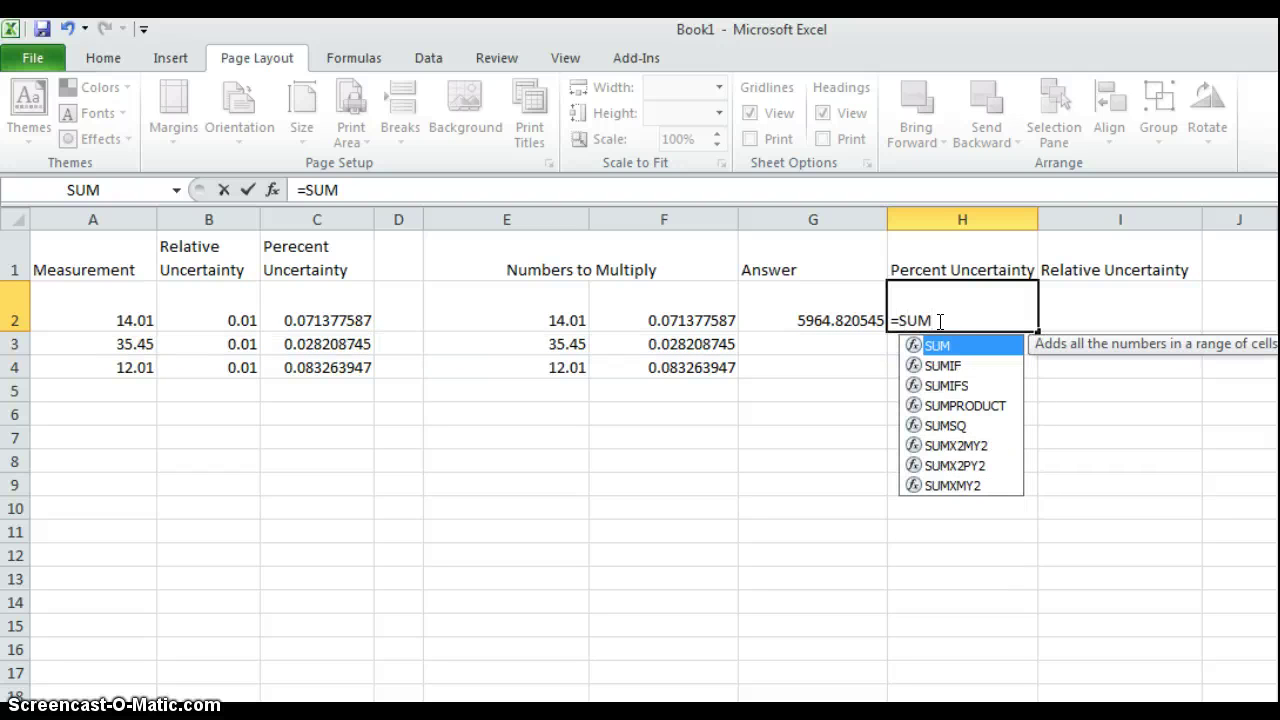
text(()
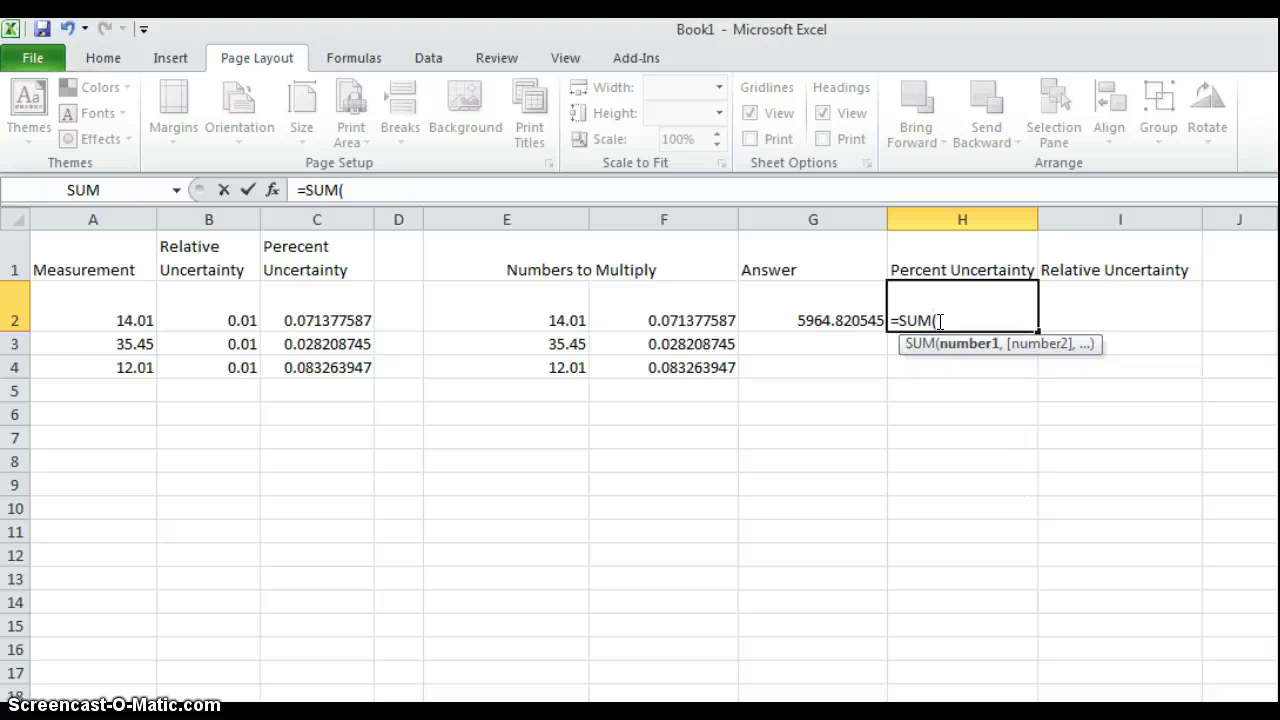
drag(703, 316, 701, 370)
click(1028, 309)
click(1010, 308)
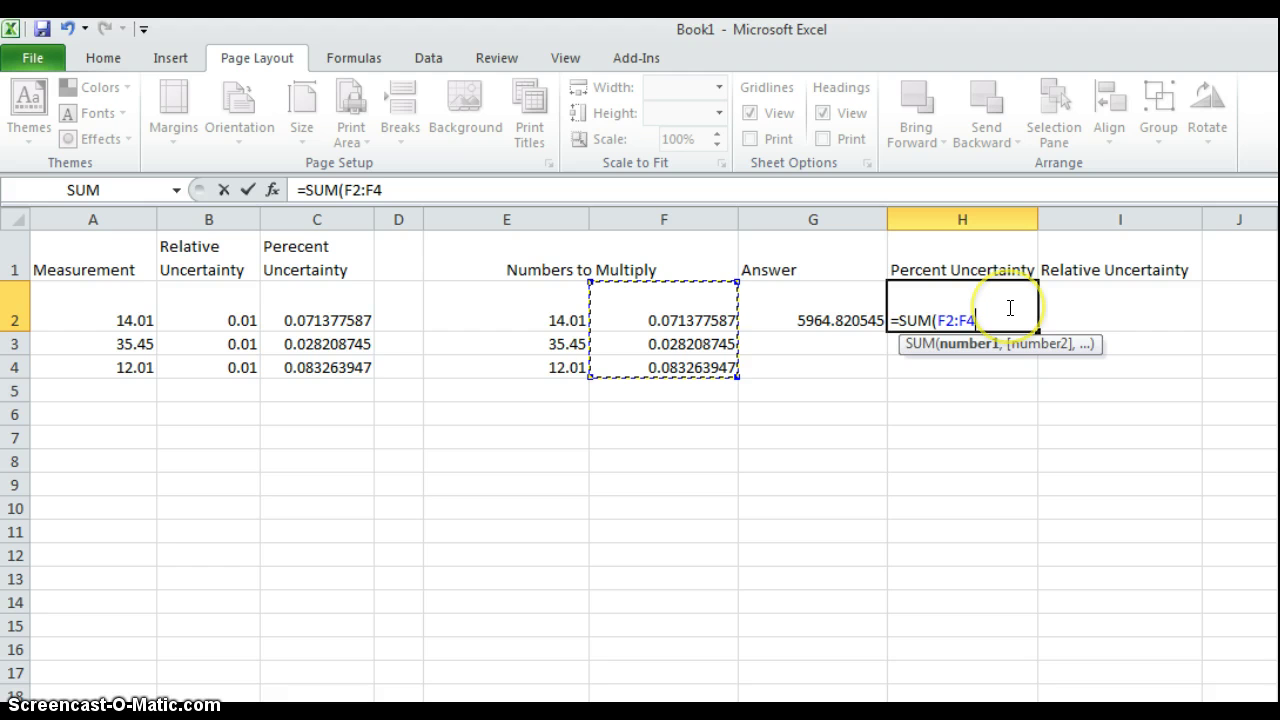
text())
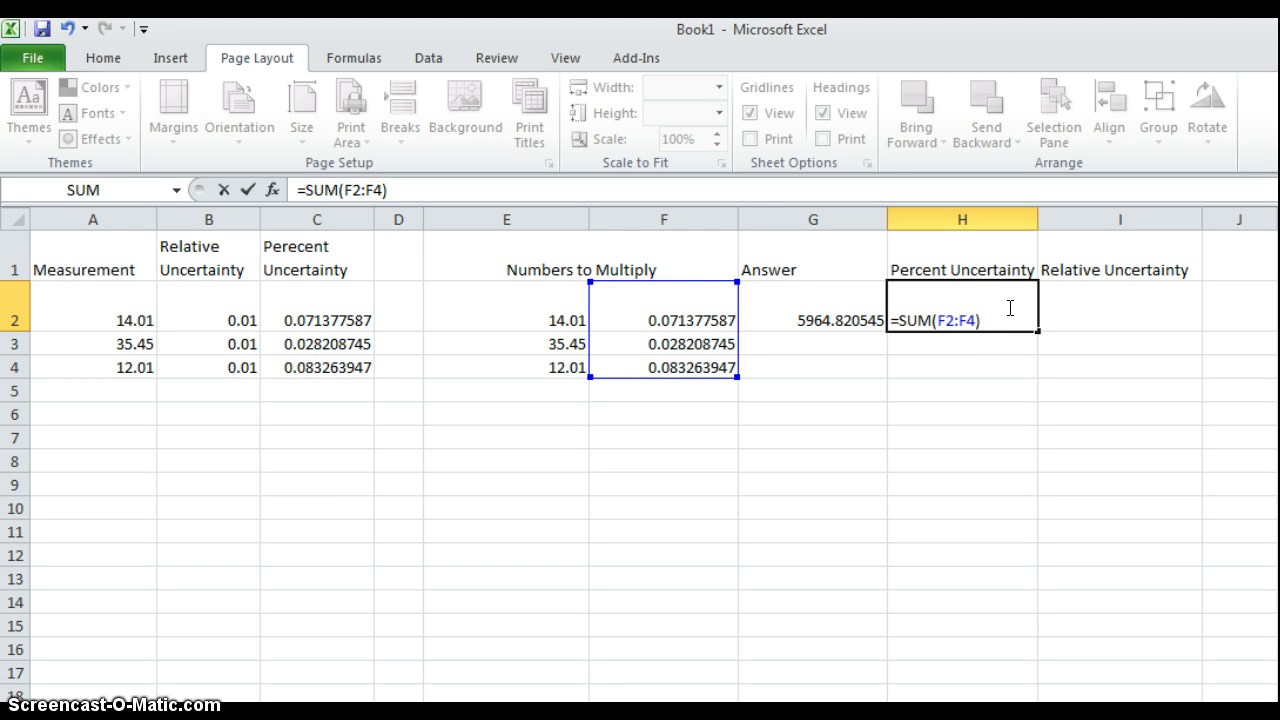
key(Return)
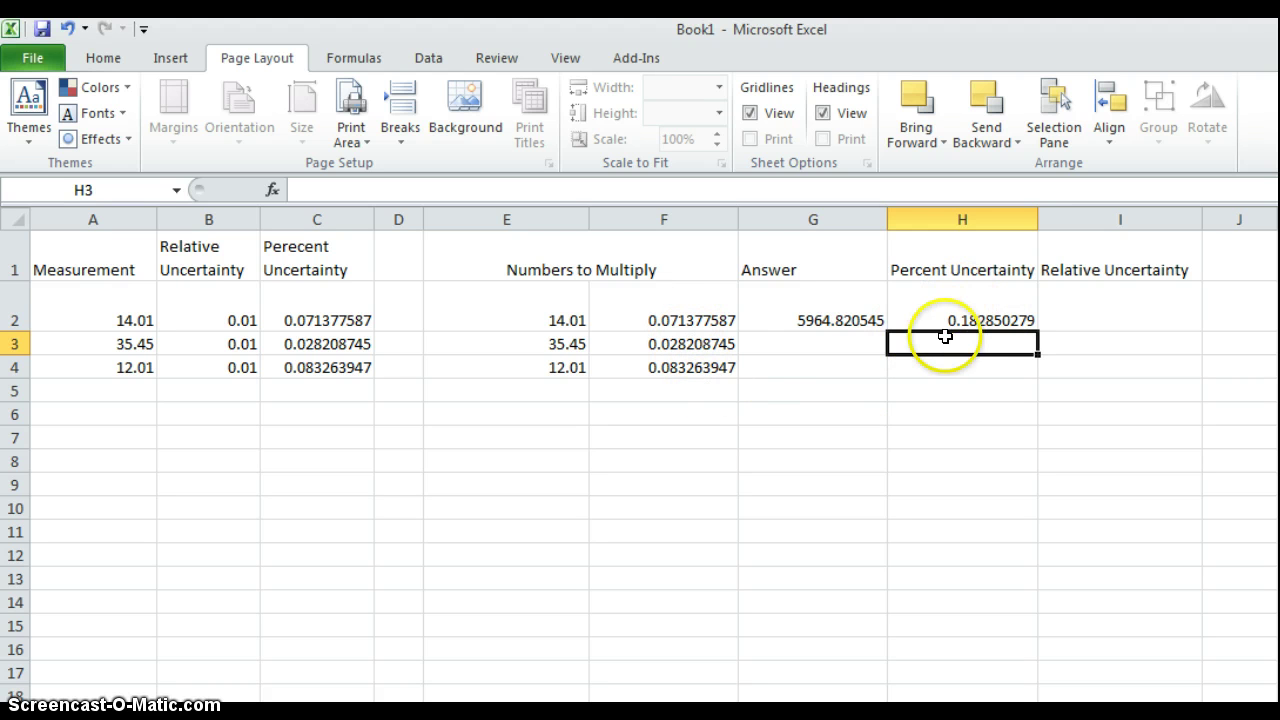
click(866, 343)
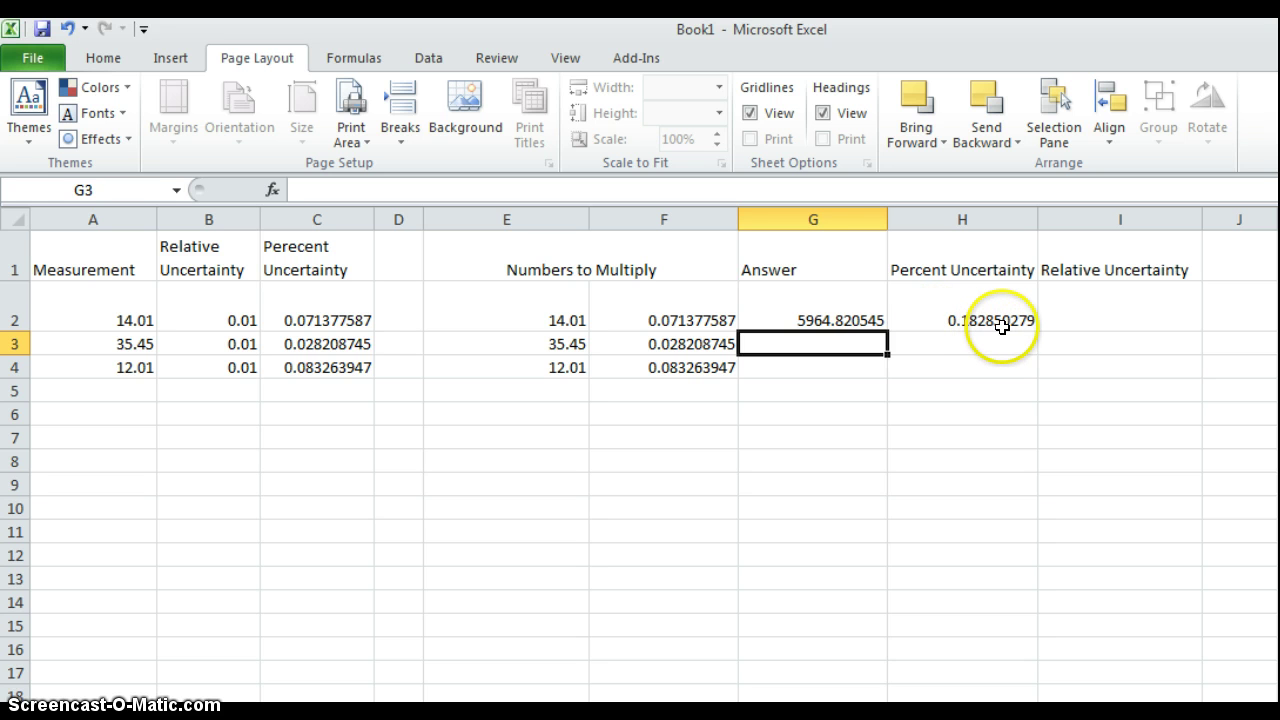
- Check the H2 sum and the C2 percent formula before working in I2
click(943, 317)
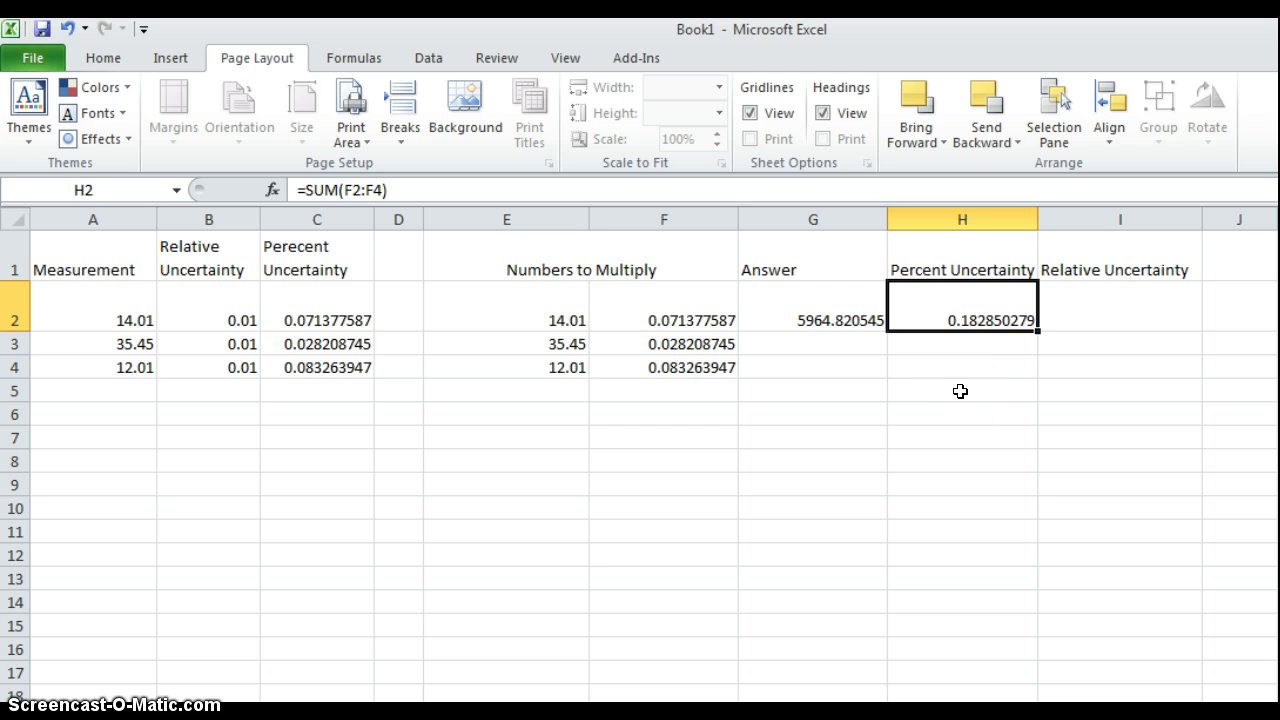
click(1096, 311)
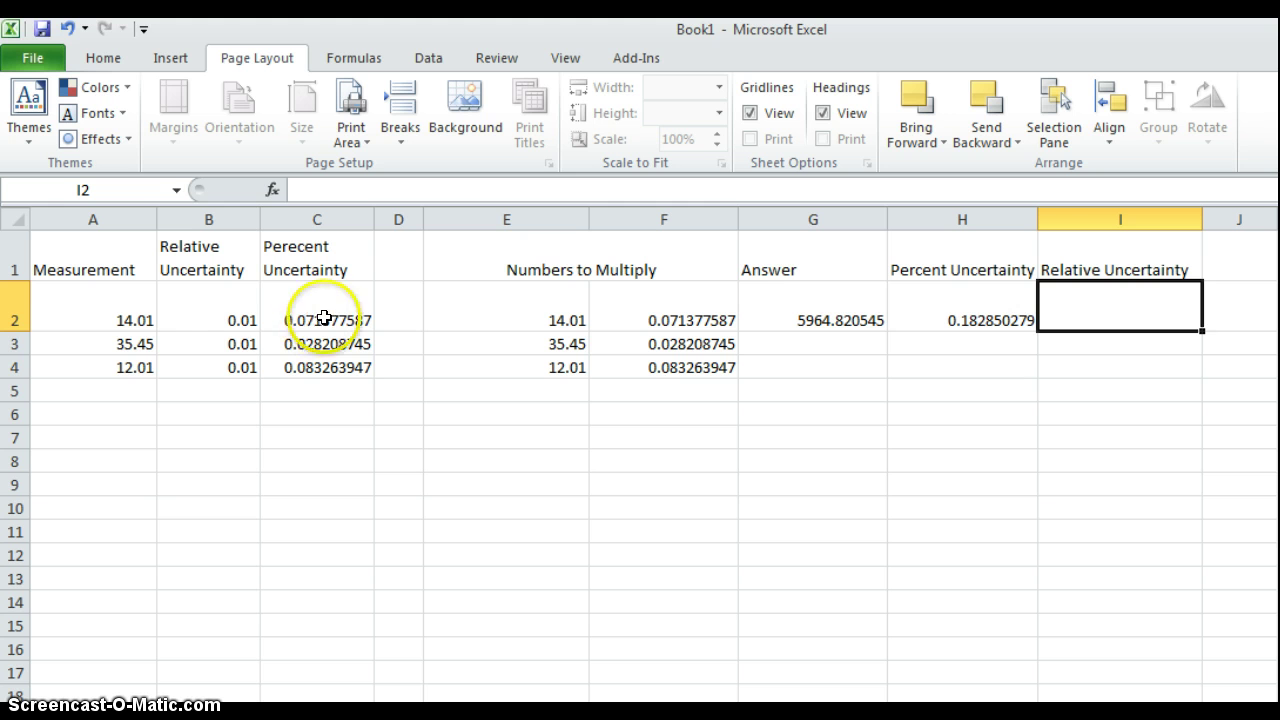
click(309, 305)
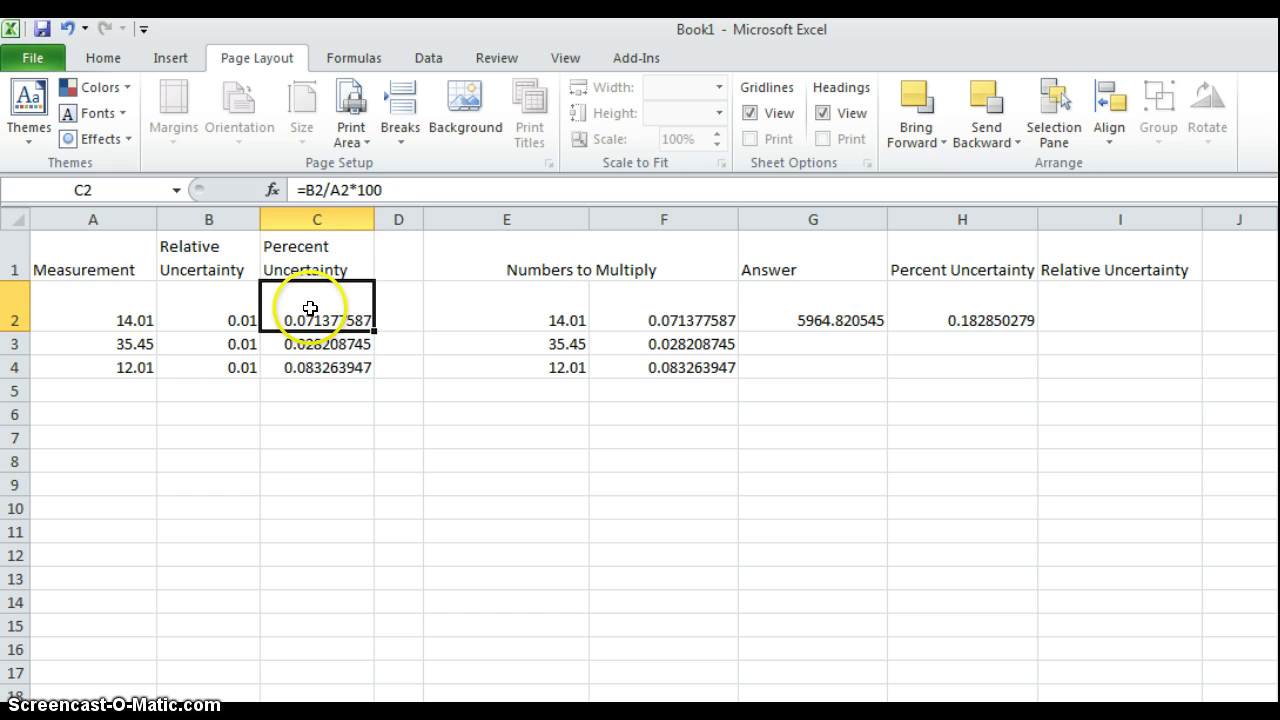
click(1069, 309)
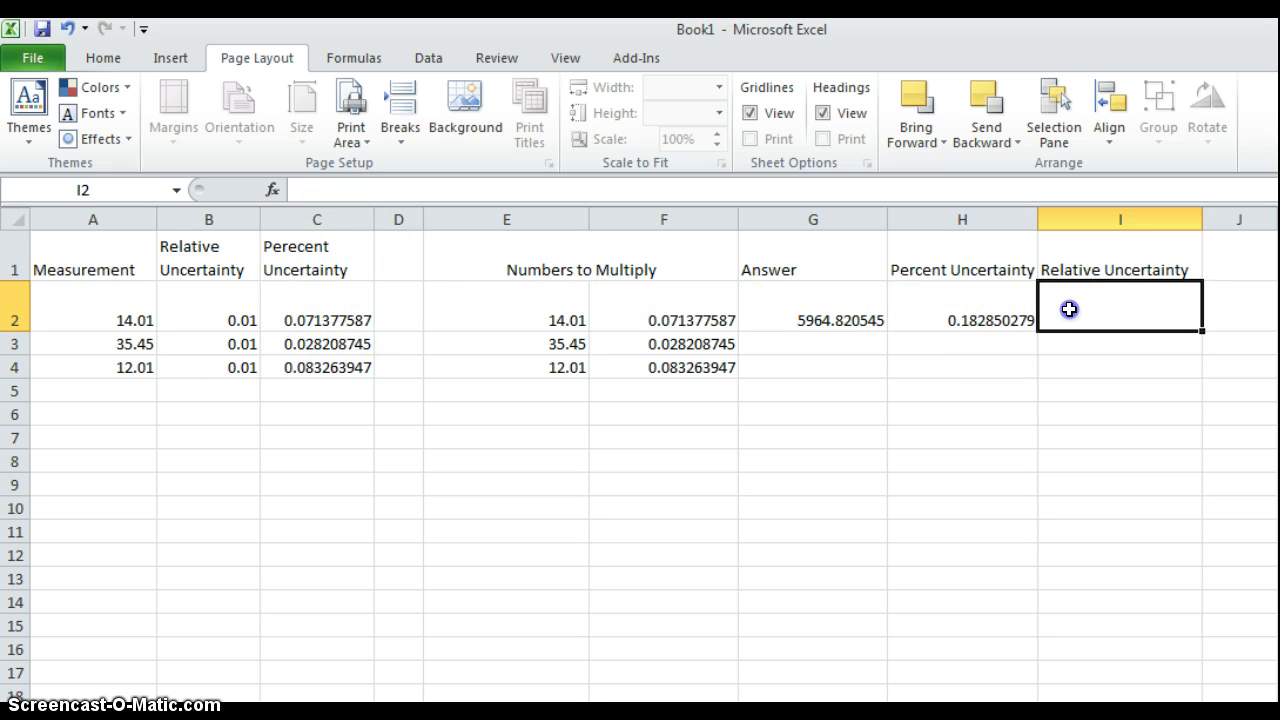
click(956, 320)
click(1069, 314)
- Enter =H2/100*G2 in I2, giving an uncertainty of 10.906691
text(=)
click(1029, 311)
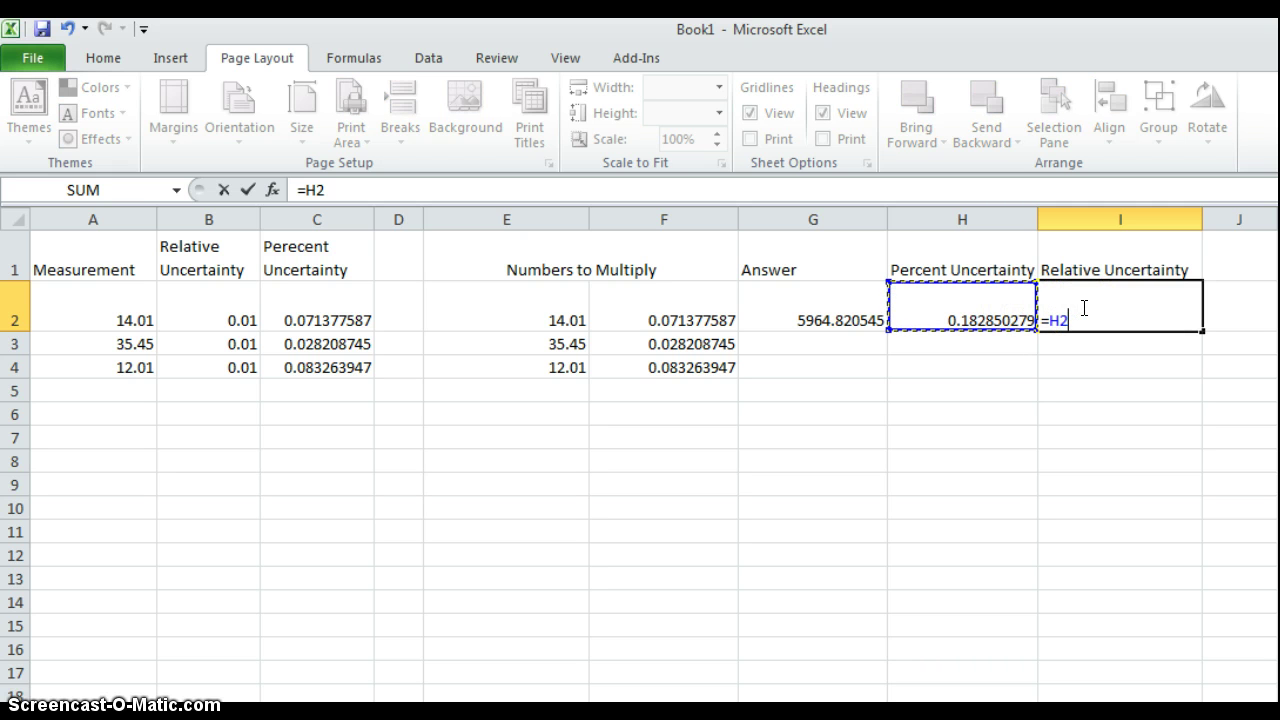
text(/100*)
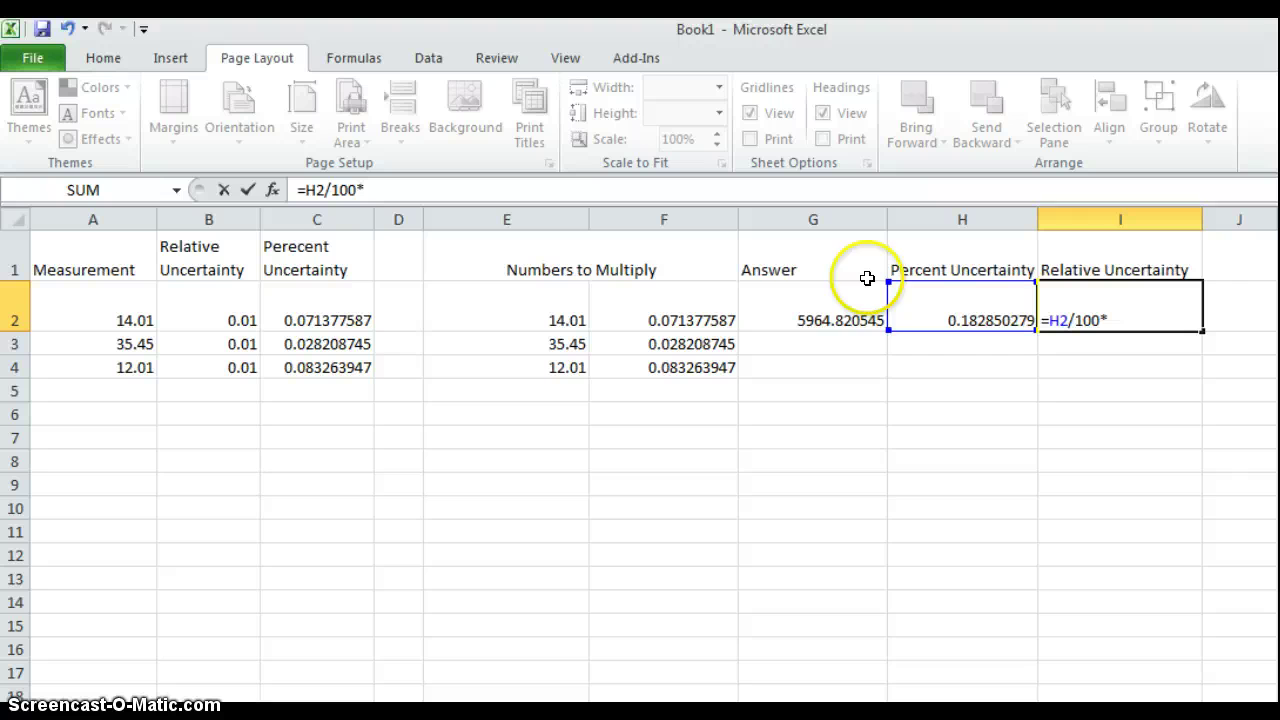
click(848, 320)
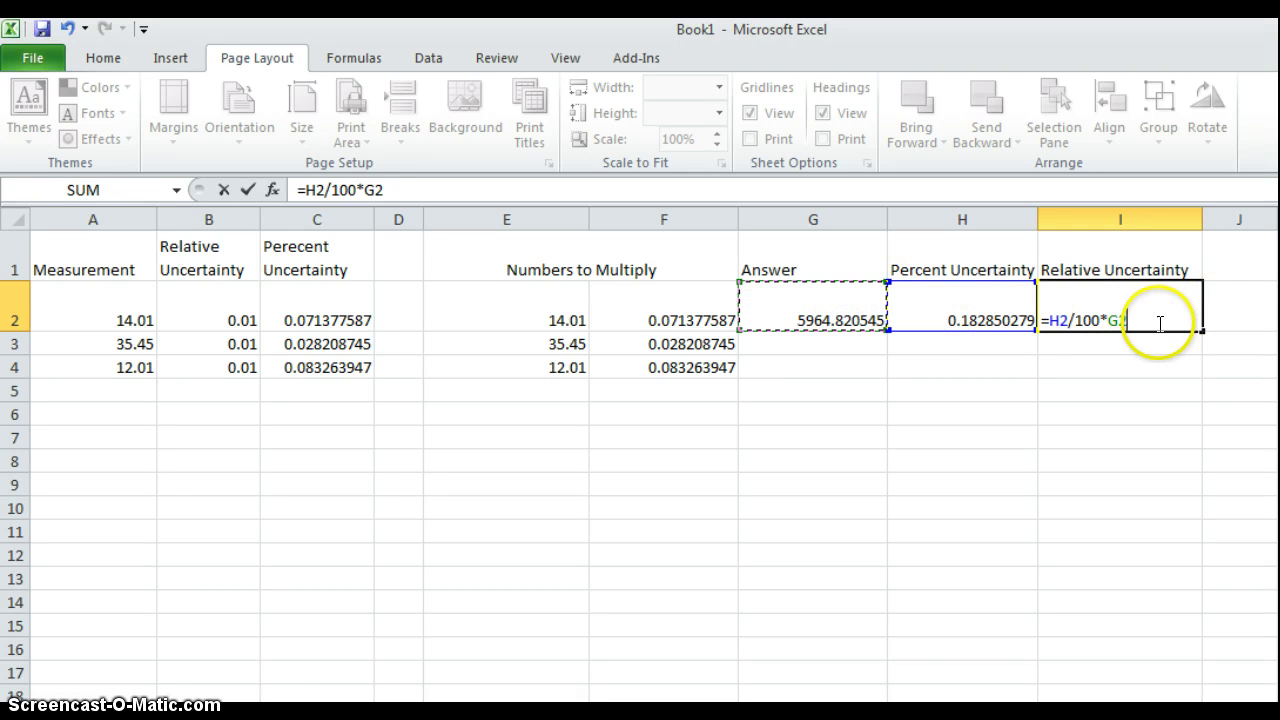
key(Return)
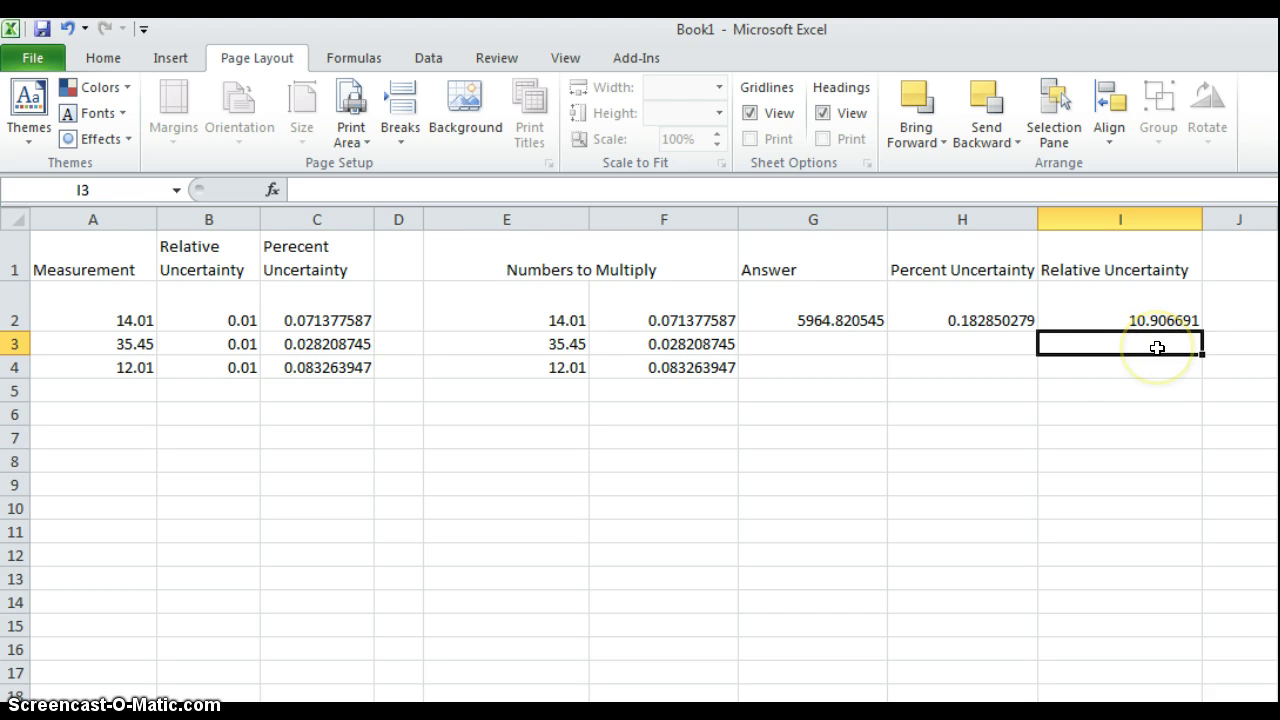
- Record the rounded result 5965 in H5 and its uncertainty 10 in I5
click(971, 390)
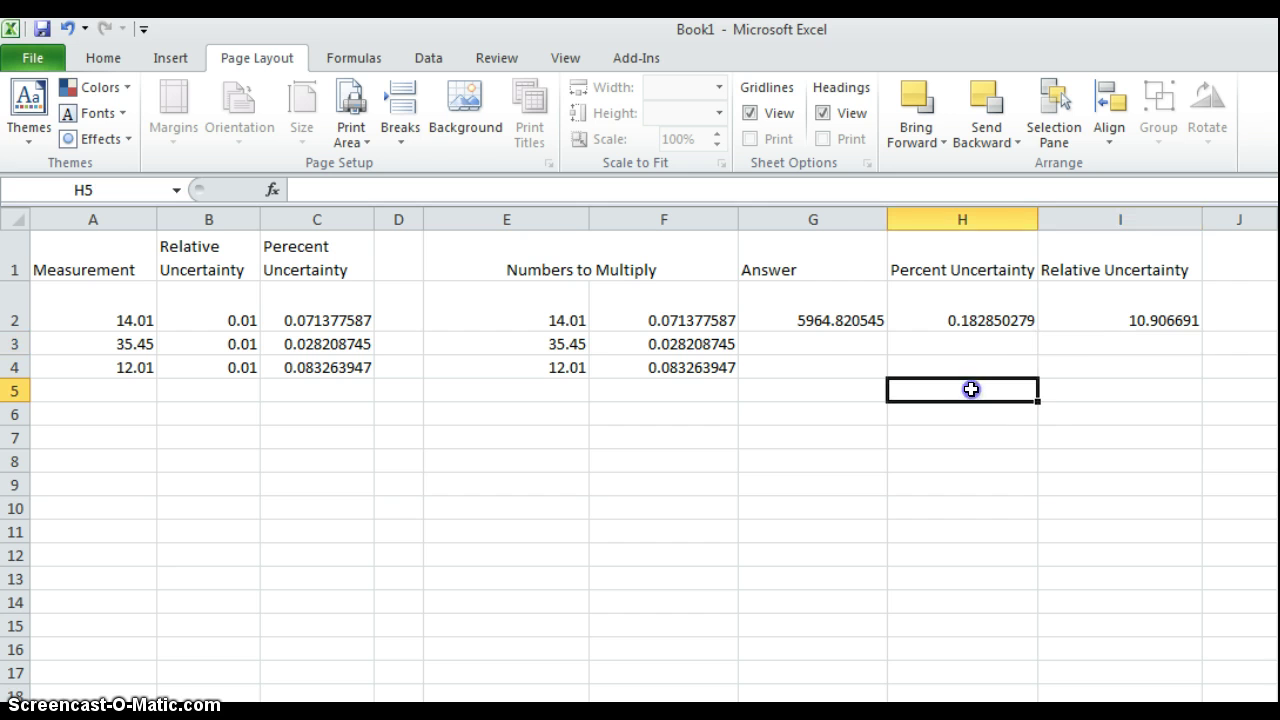
click(1065, 390)
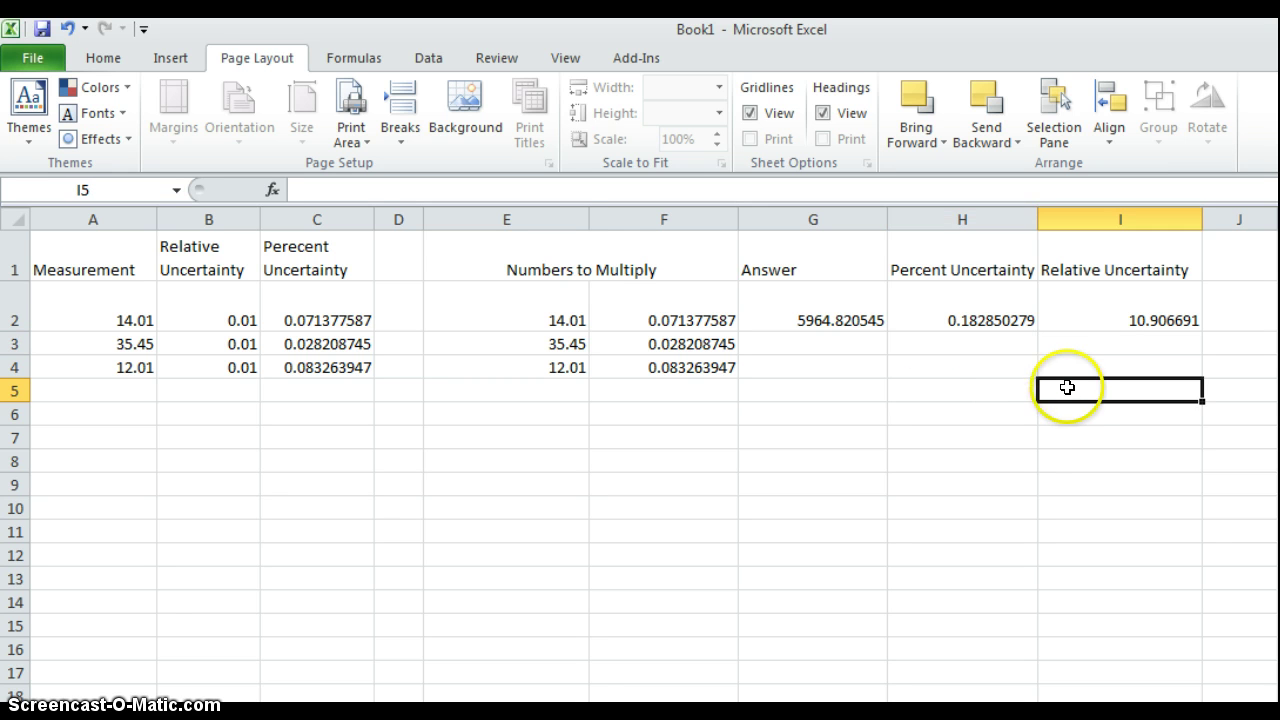
click(994, 390)
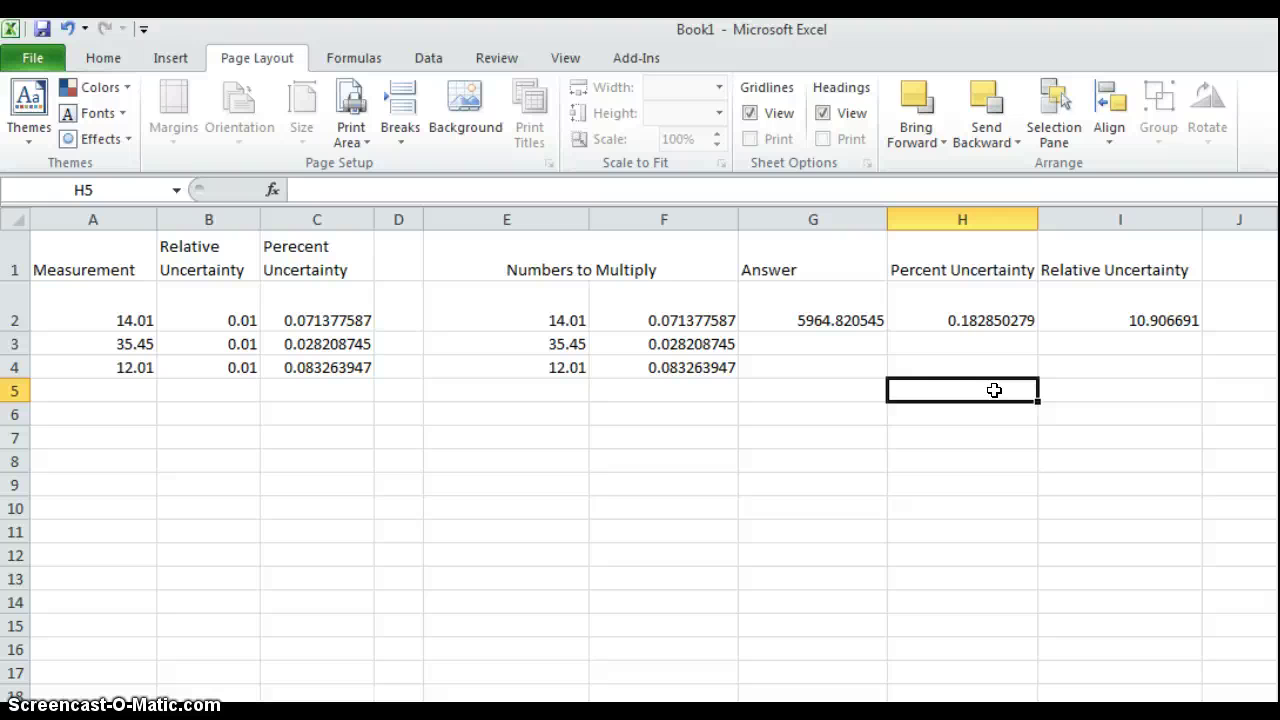
text(59)
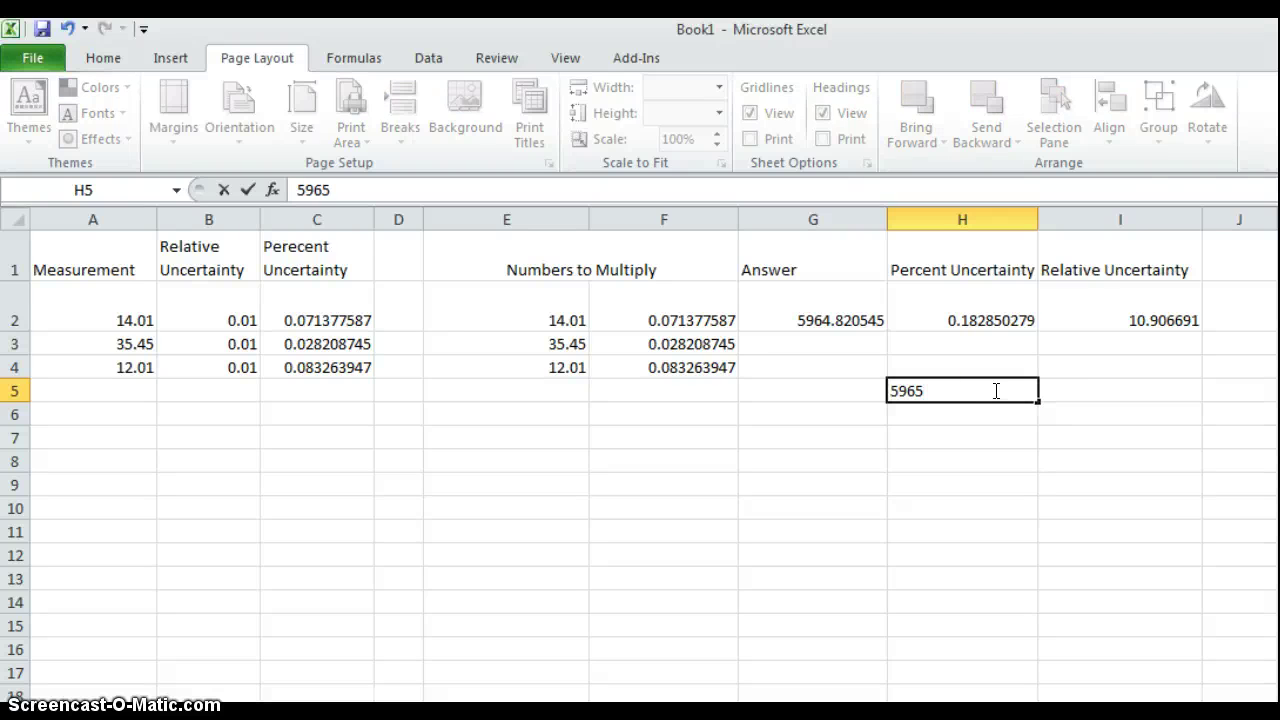
text(65)
click(1103, 395)
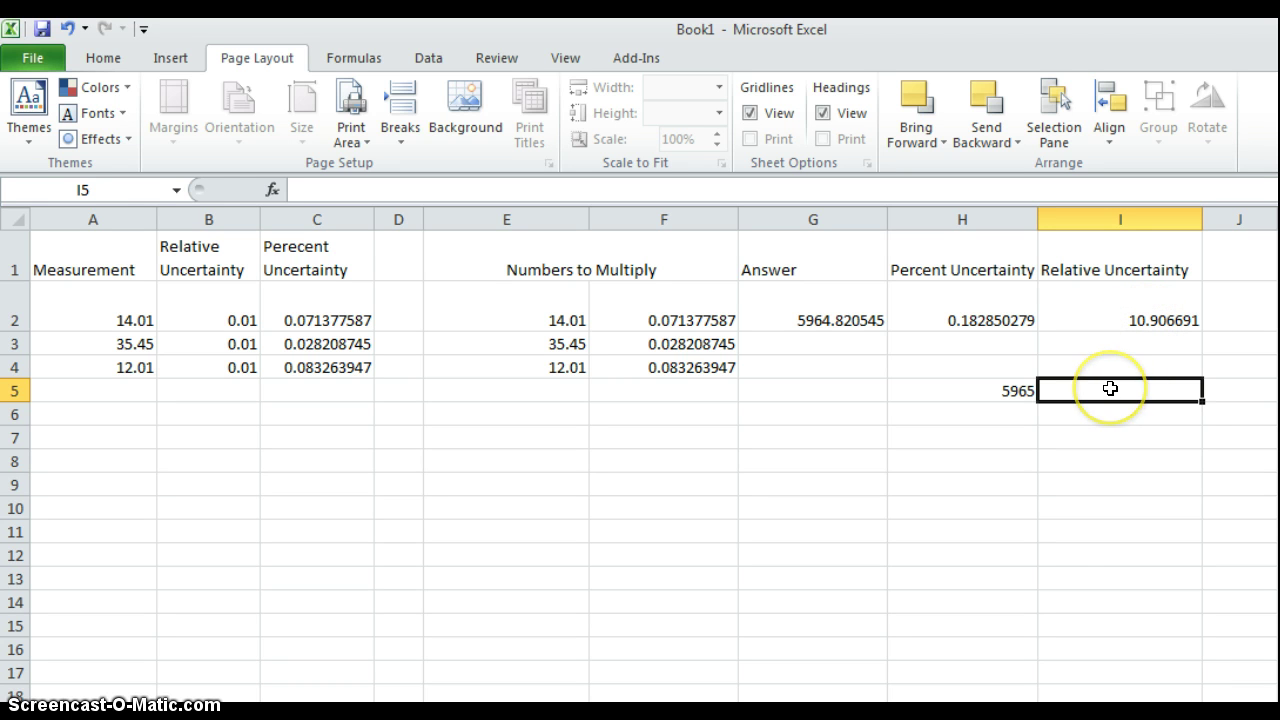
text(10)
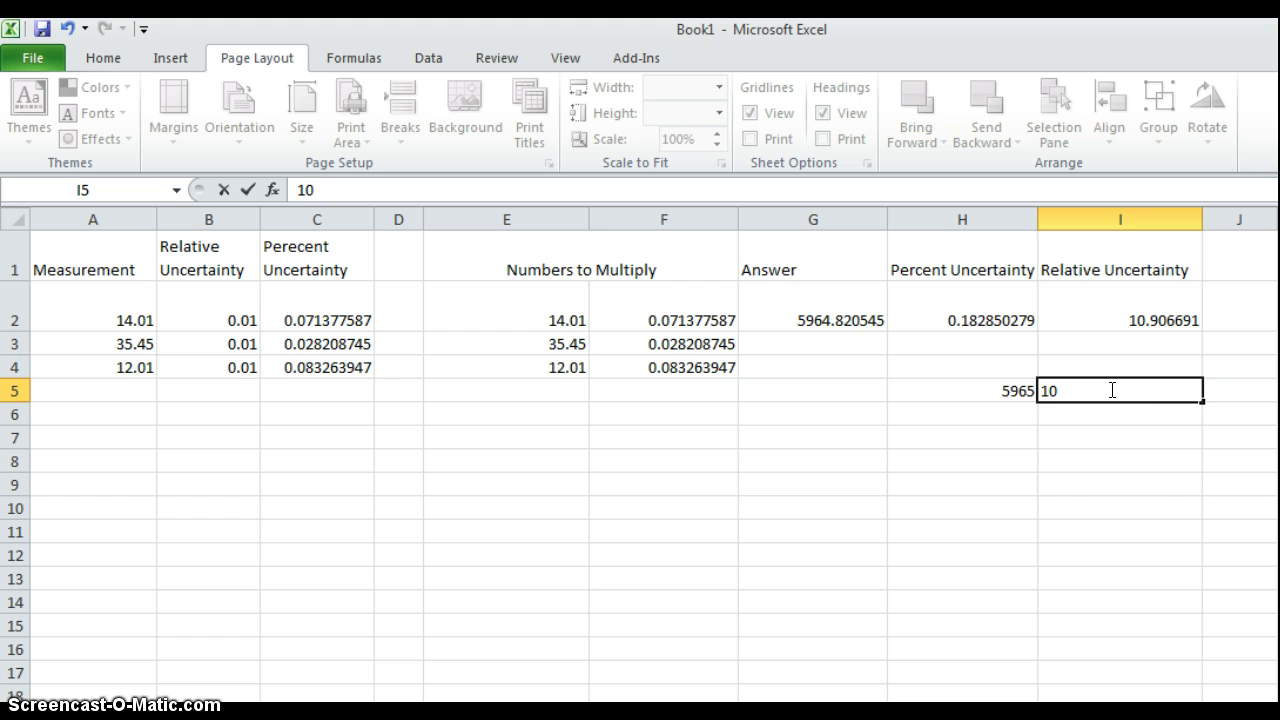
click(1110, 410)
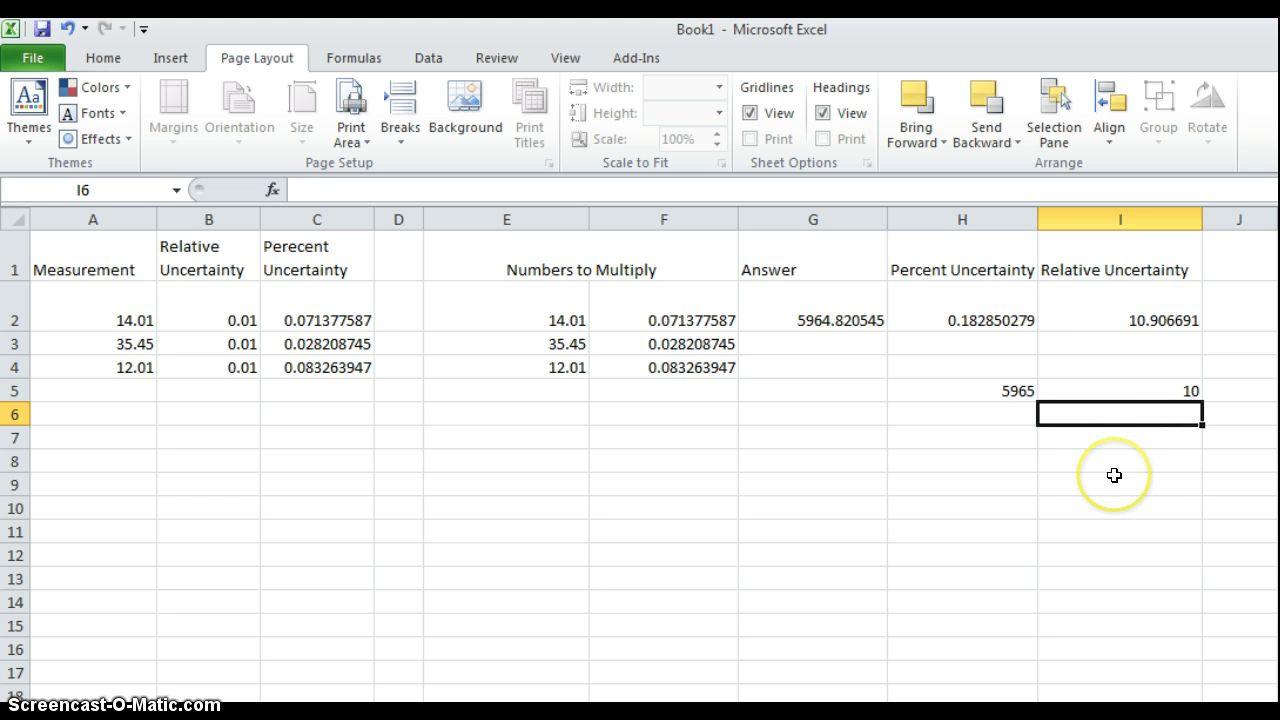